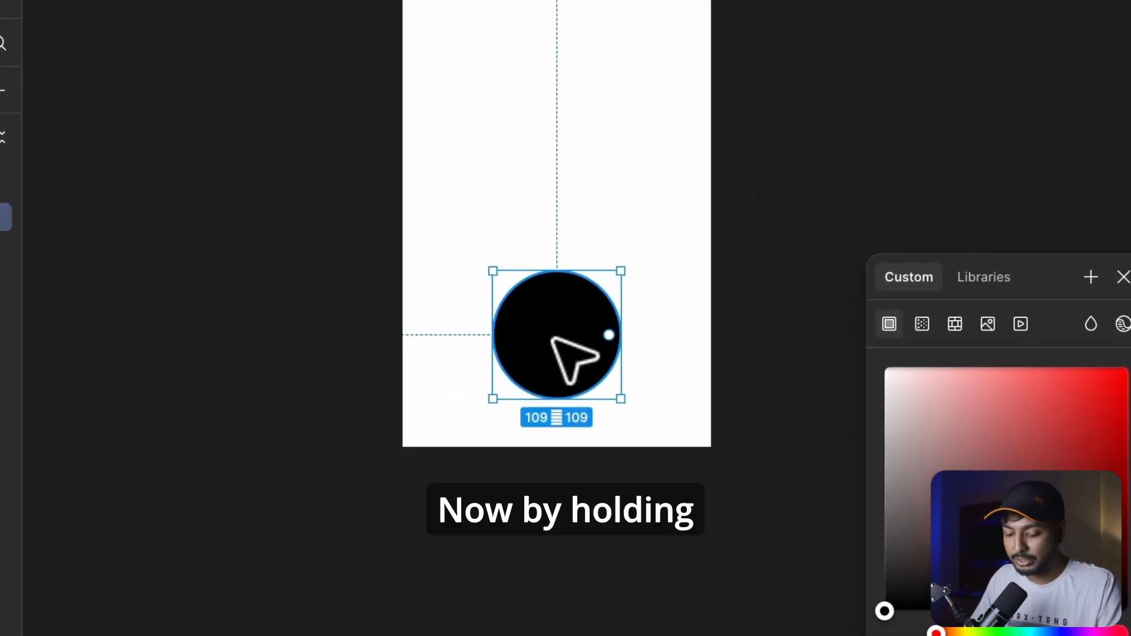
# Duplicate the black circle directly above the original and shrink the copy to about 57 × 57.
pyautogui.moveTo(557, 345); pyautogui.dragTo(557, 189)
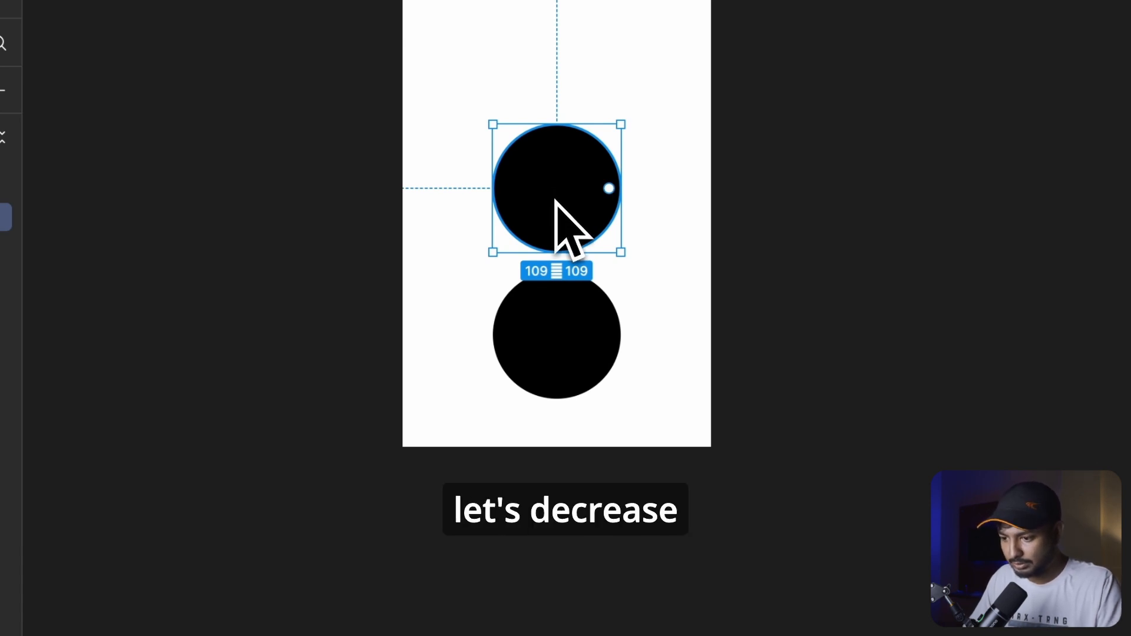
pyautogui.press('alt')
pyautogui.moveTo(617, 138); pyautogui.dragTo(590, 169)
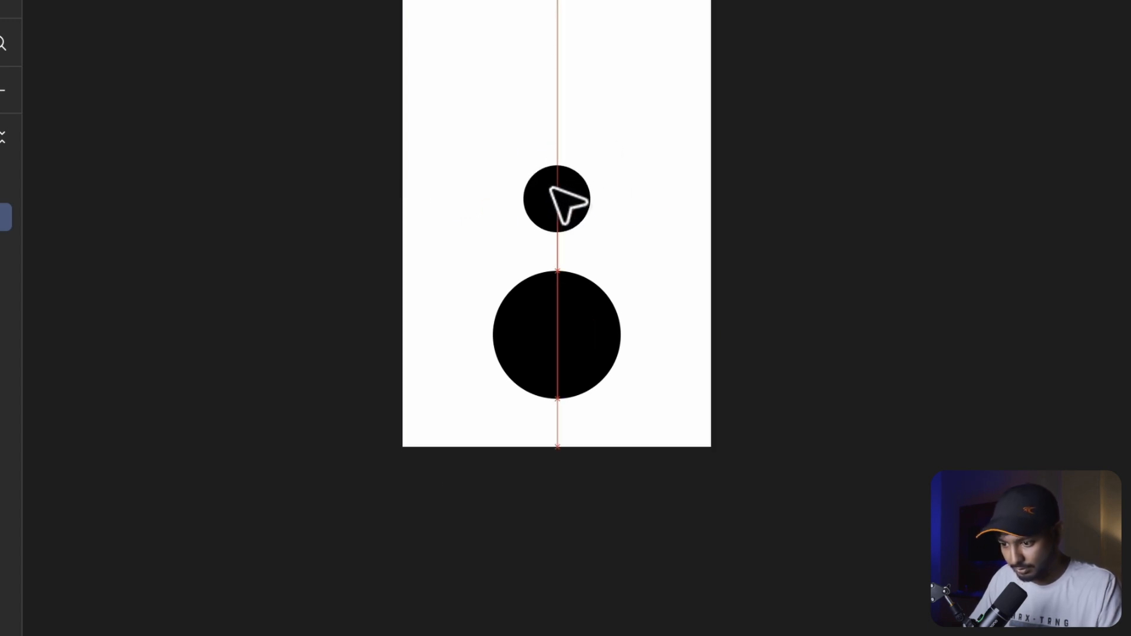
# Group both circles and apply a uniform layer blur of 20 to the group.
pyautogui.moveTo(457, 109); pyautogui.dragTo(653, 413)
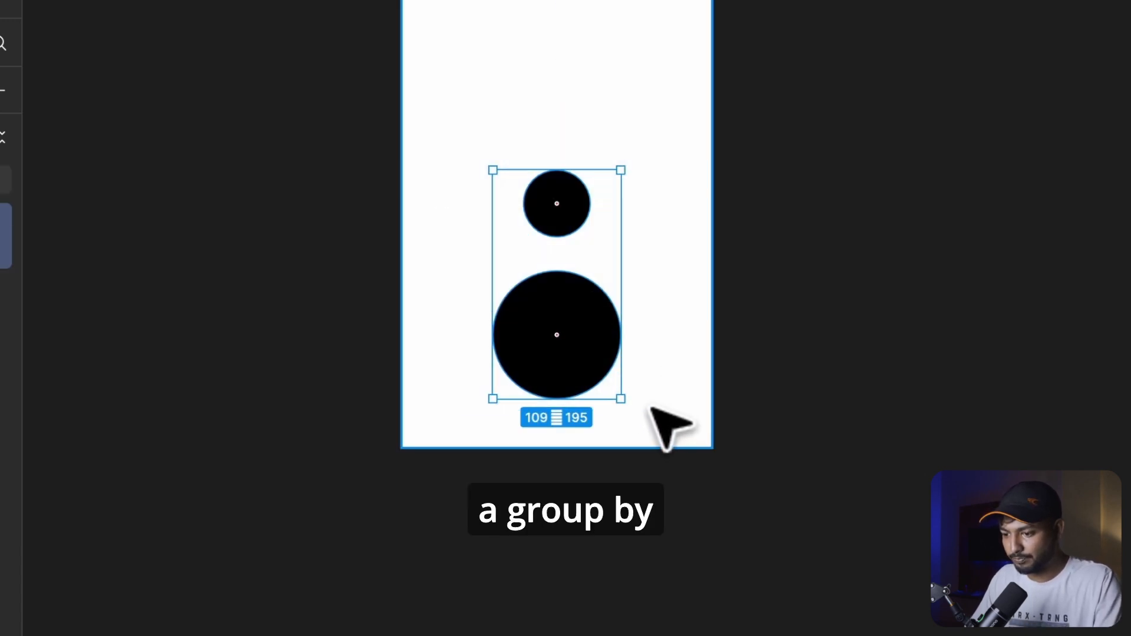
pyautogui.hotkey('ctrl', 'g')
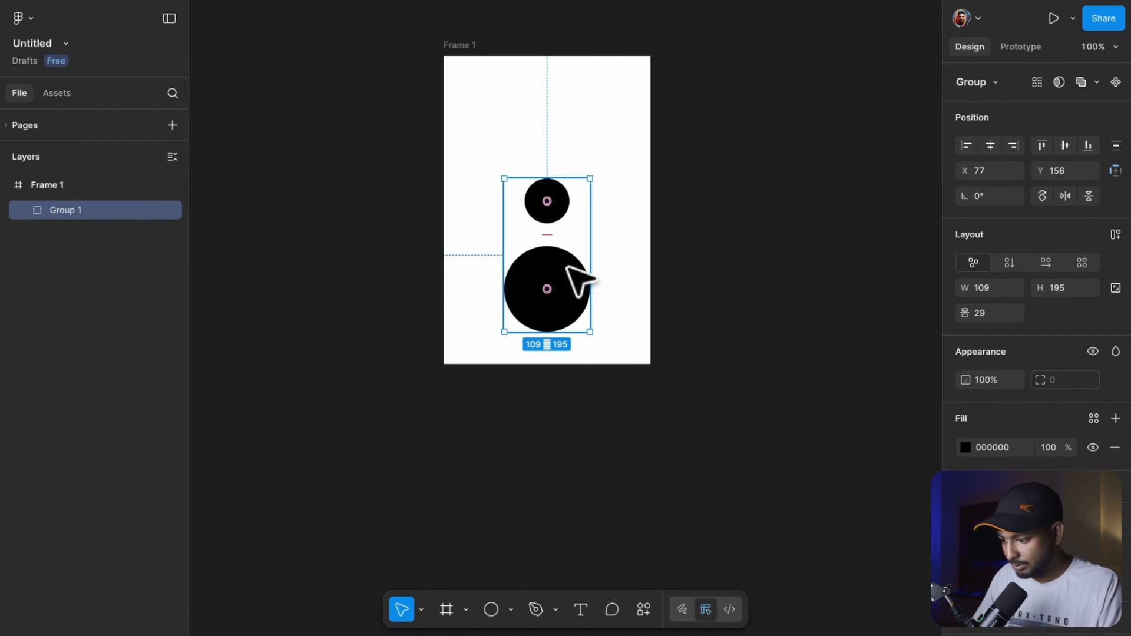
pyautogui.click(1115, 519)
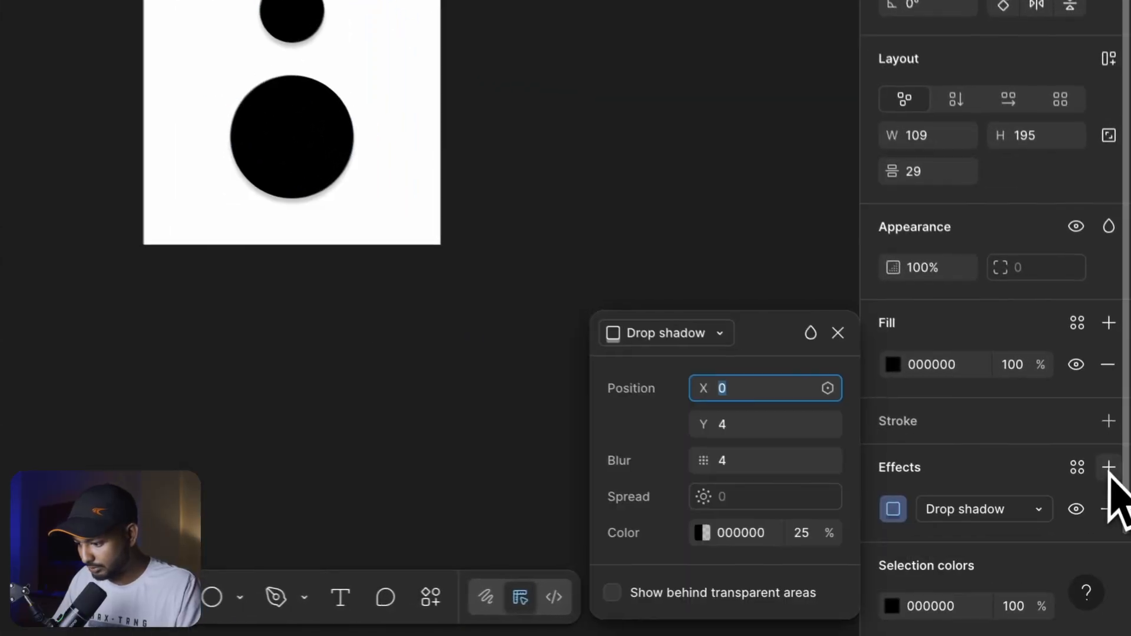
pyautogui.click(1055, 549)
pyautogui.click(1012, 533)
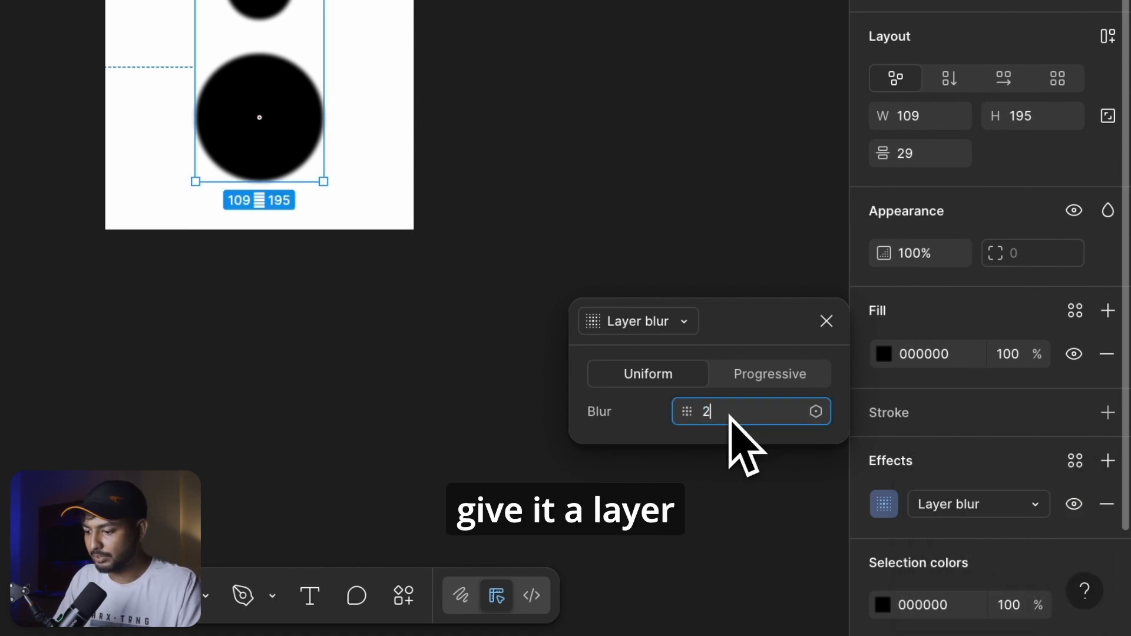
pyautogui.press('Return')
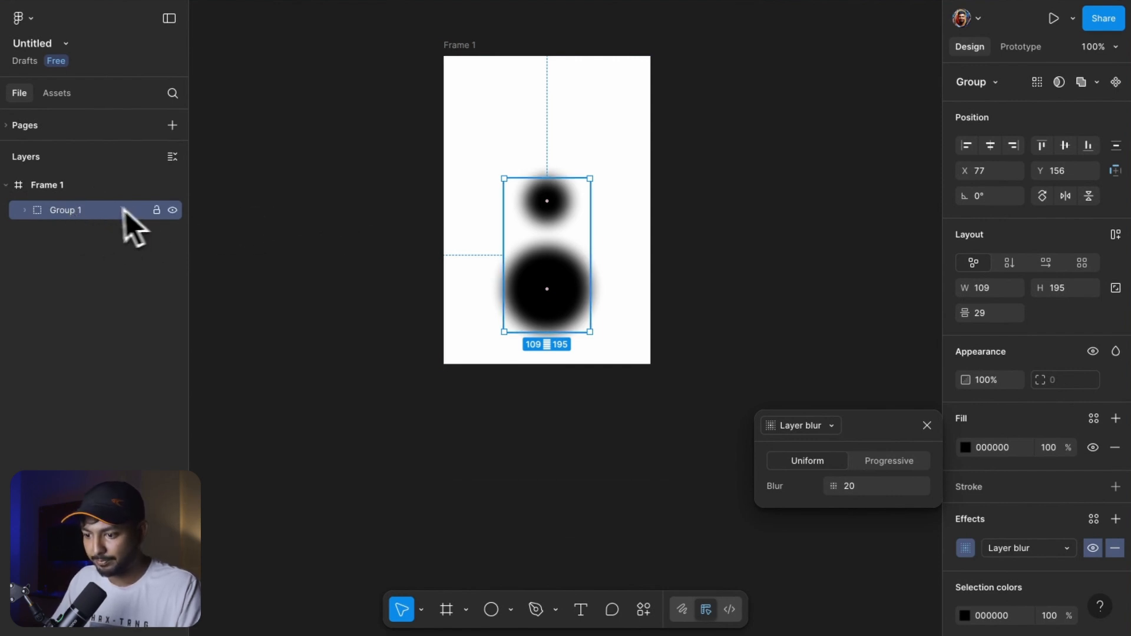
# Draw a 263 × 392 rectangle covering the whole frame and set its blend mode to Color dodge.
pyautogui.click(290, 239)
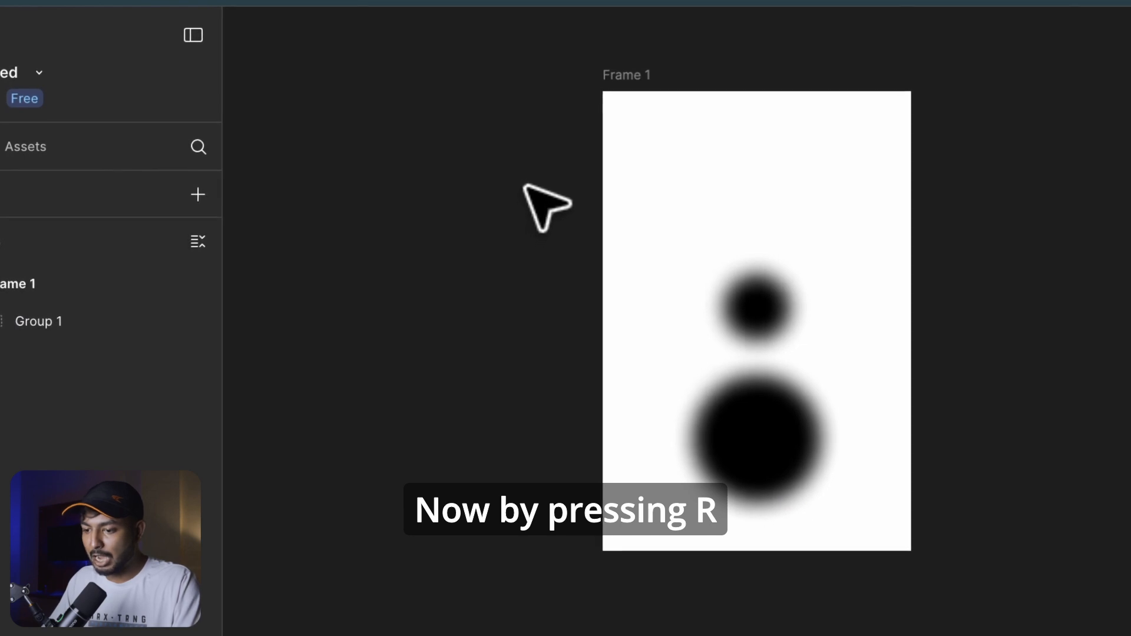
pyautogui.press('r')
pyautogui.moveTo(603, 92)
pyautogui.mouseDown()
pyautogui.moveTo(912, 449)
pyautogui.moveTo(914, 530)
pyautogui.mouseUp()
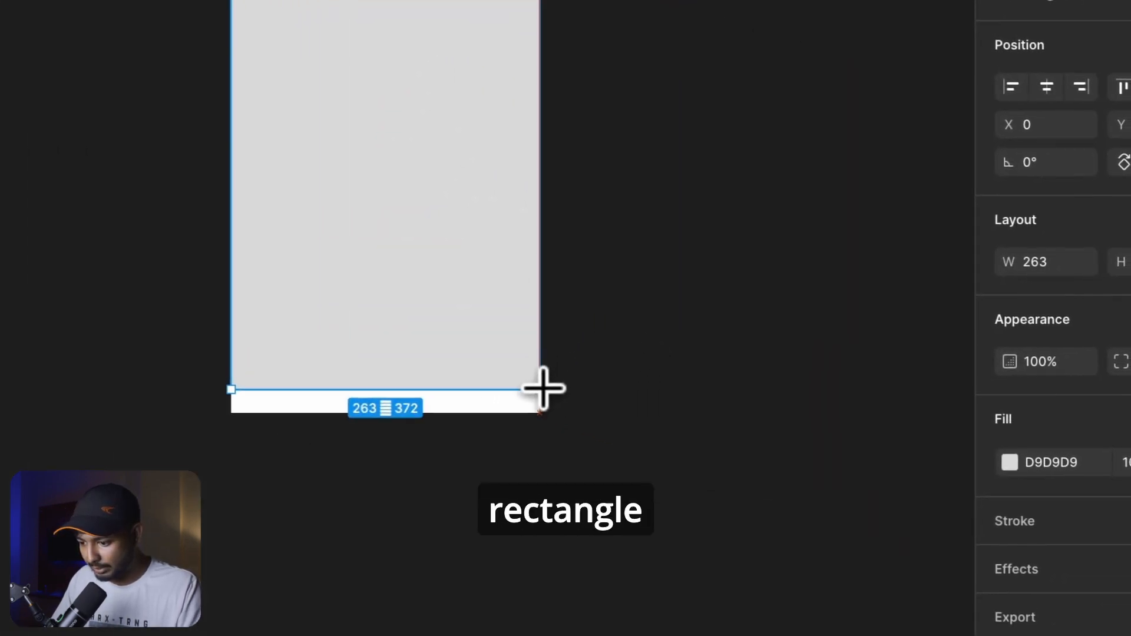
pyautogui.moveTo(543, 388); pyautogui.dragTo(537, 408)
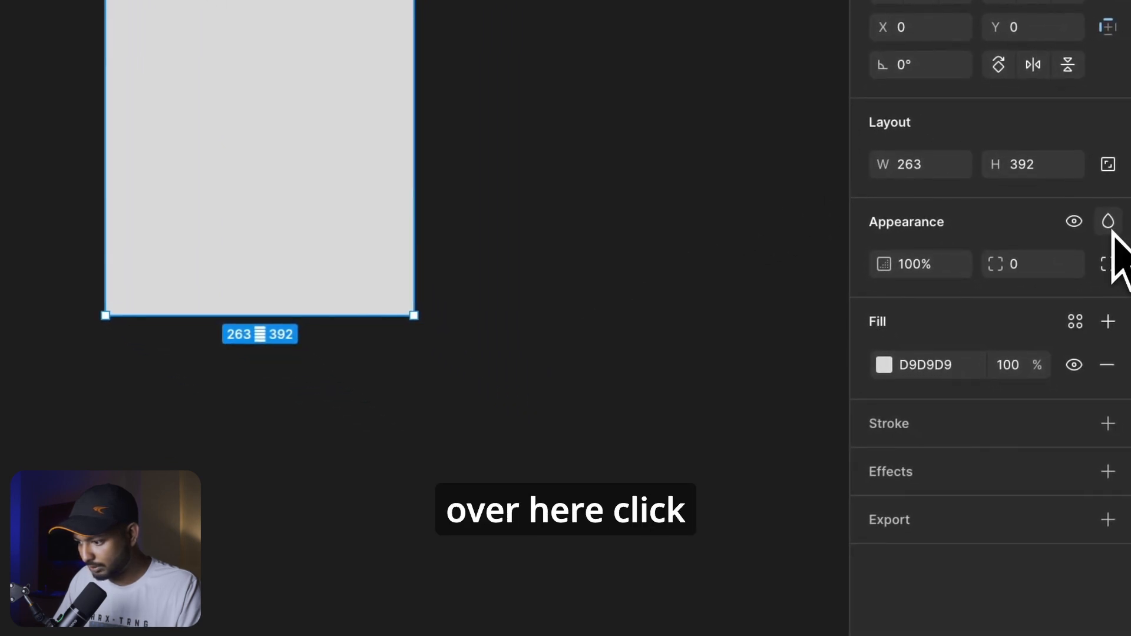
pyautogui.click(1109, 223)
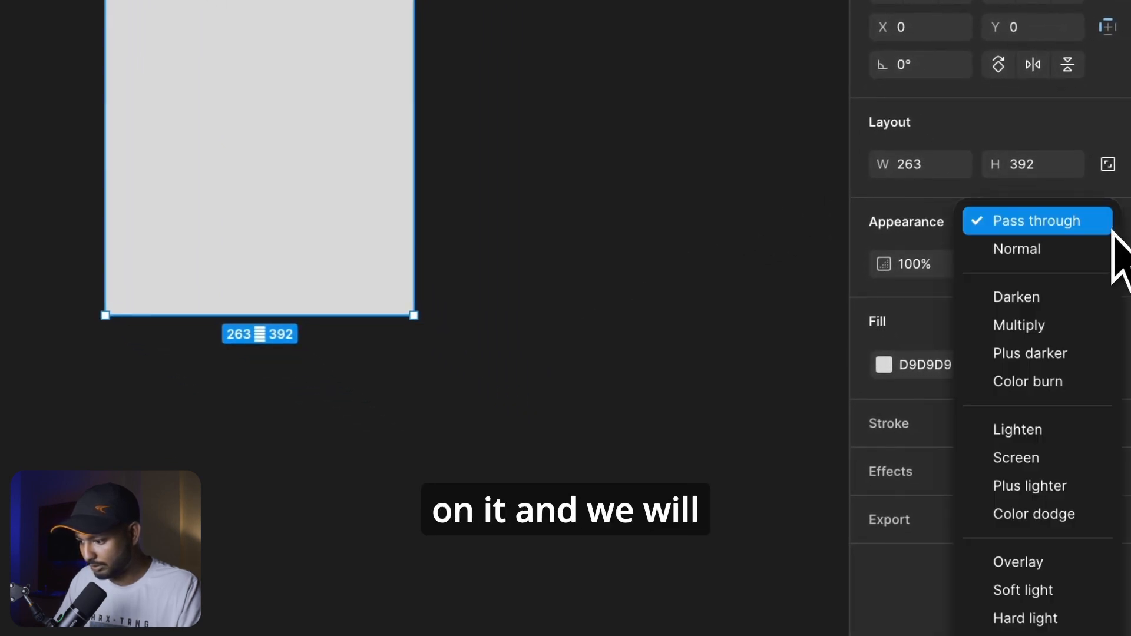
pyautogui.click(1041, 517)
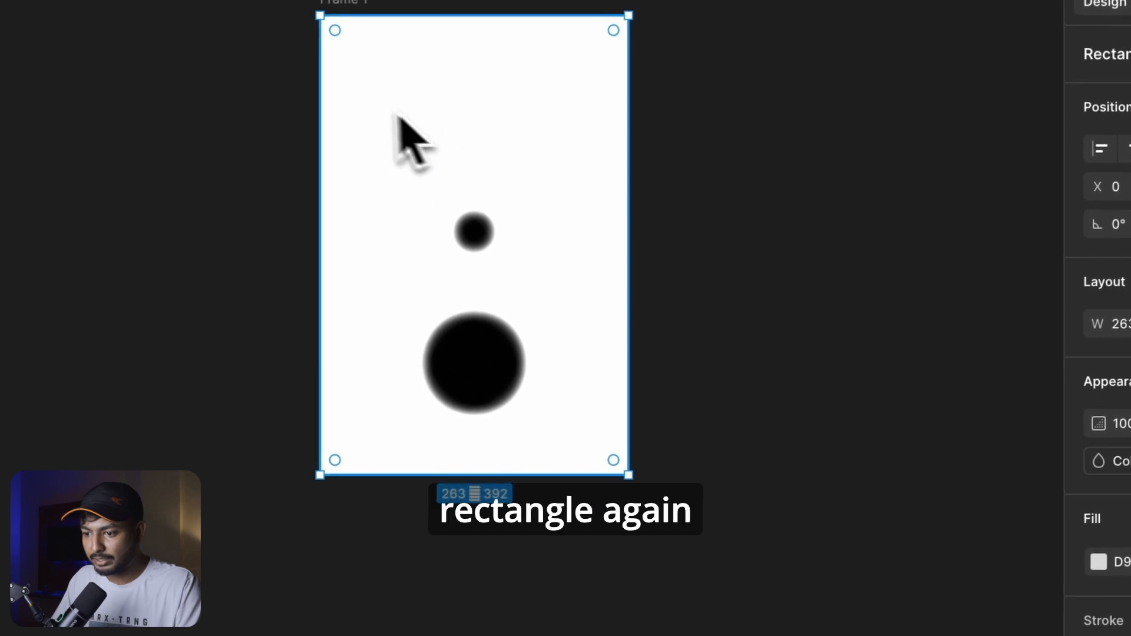
# Draw a second 263 × 392 rectangle over the frame, fill it with 000000 and set its blend mode to Color burn.
pyautogui.press('r')
pyautogui.moveTo(323, 26)
pyautogui.mouseDown()
pyautogui.moveTo(434, 144)
pyautogui.moveTo(611, 377)
pyautogui.moveTo(636, 452)
pyautogui.moveTo(629, 471)
pyautogui.mouseUp()
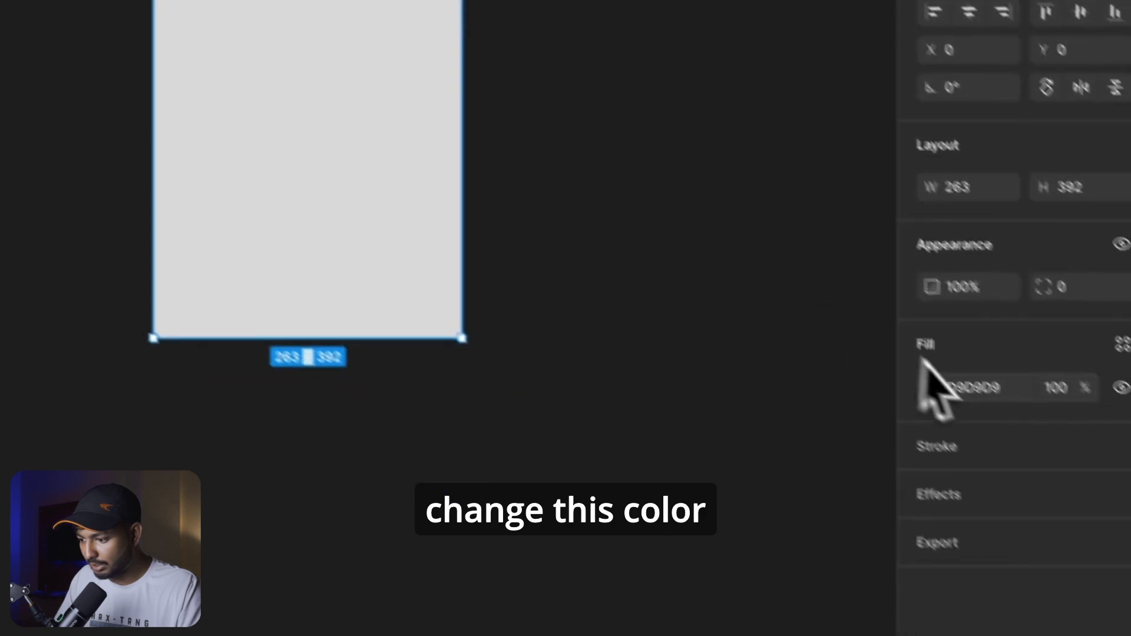
pyautogui.click(1100, 525)
pyautogui.moveTo(575, 259); pyautogui.dragTo(581, 482)
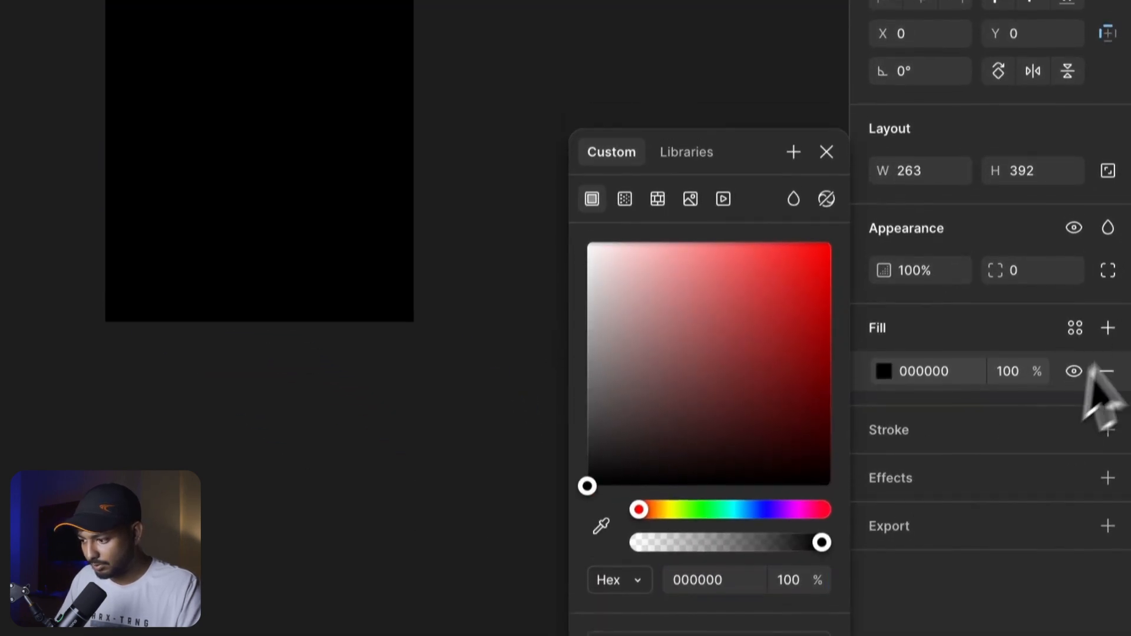
pyautogui.click(1107, 205)
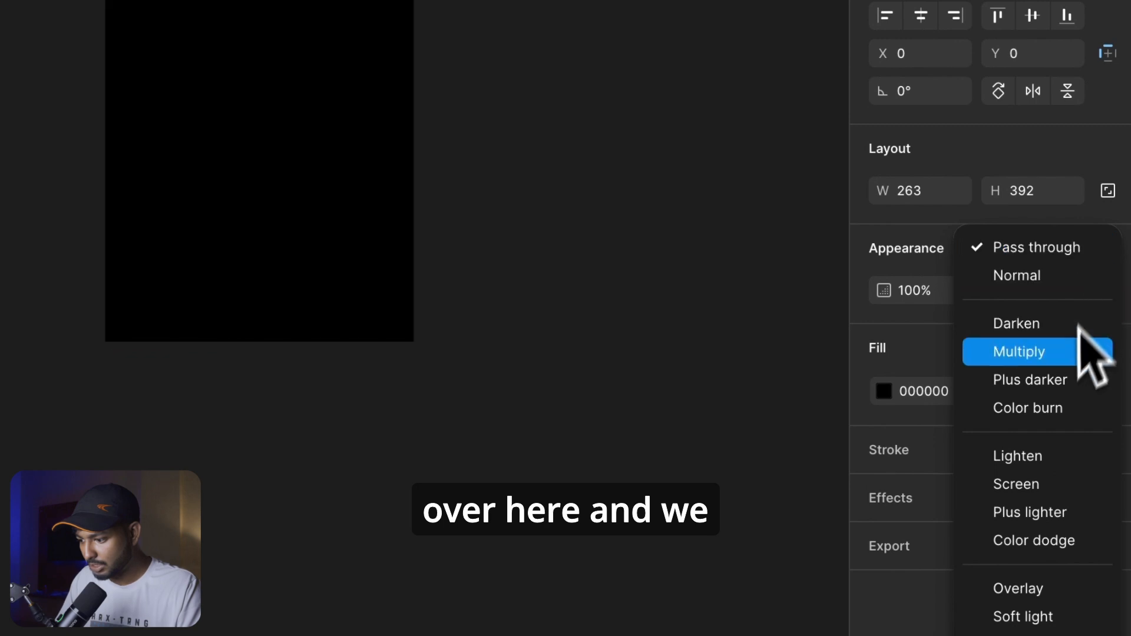
pyautogui.click(1043, 415)
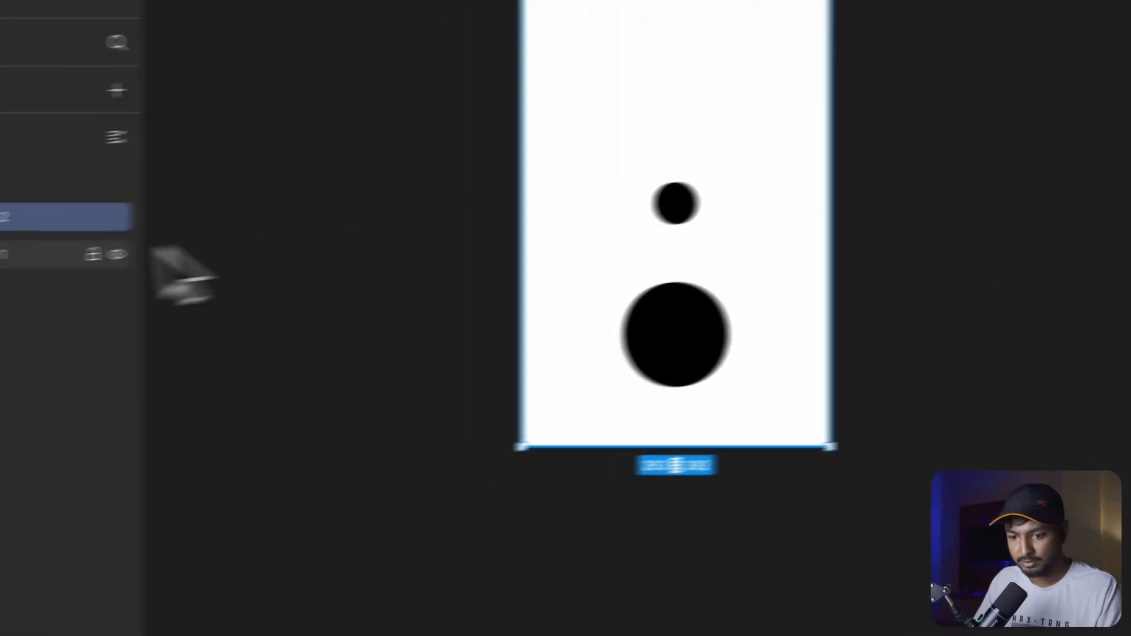
# Select the small circle inside the group and move it down closer to the large circle, keeping it horizontally centred.
pyautogui.click(24, 276)
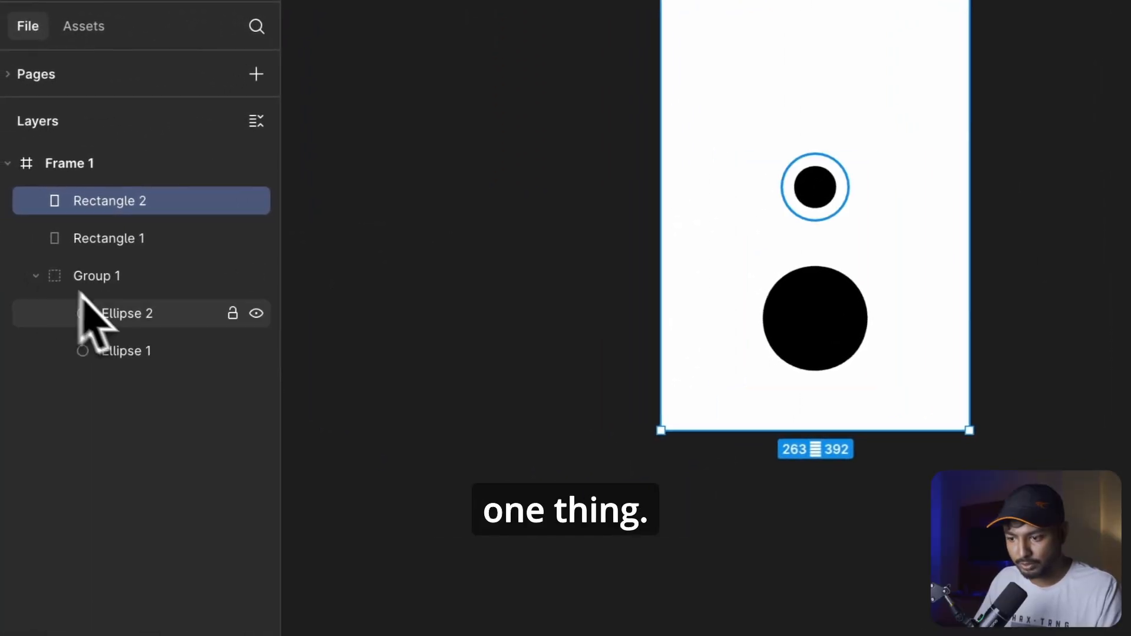
pyautogui.click(119, 320)
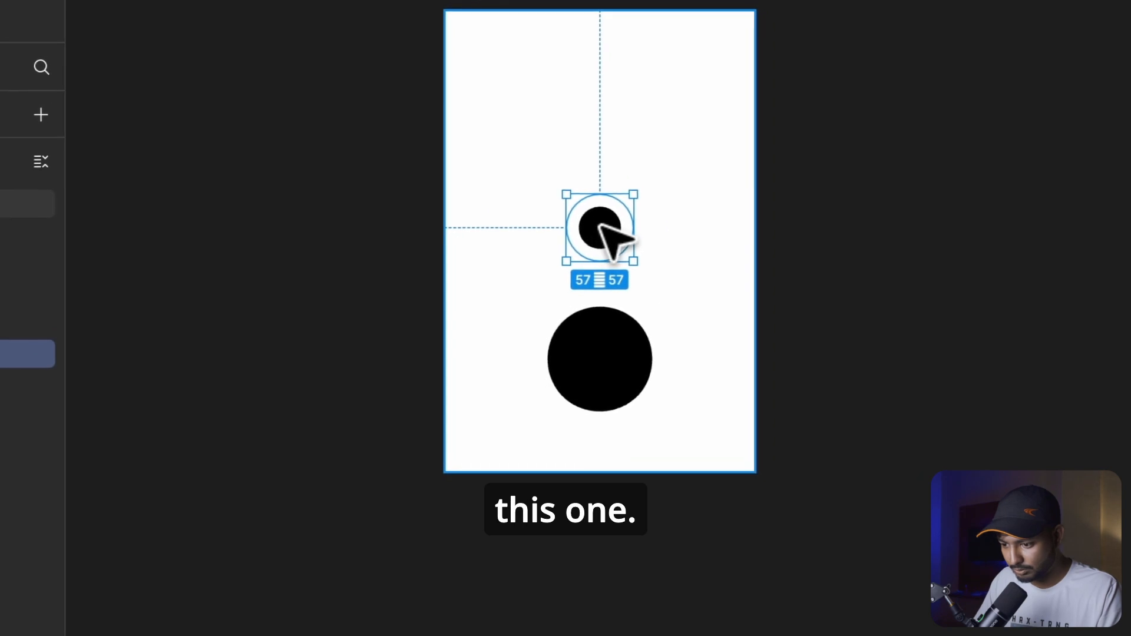
pyautogui.moveTo(764, 194); pyautogui.dragTo(763, 212)
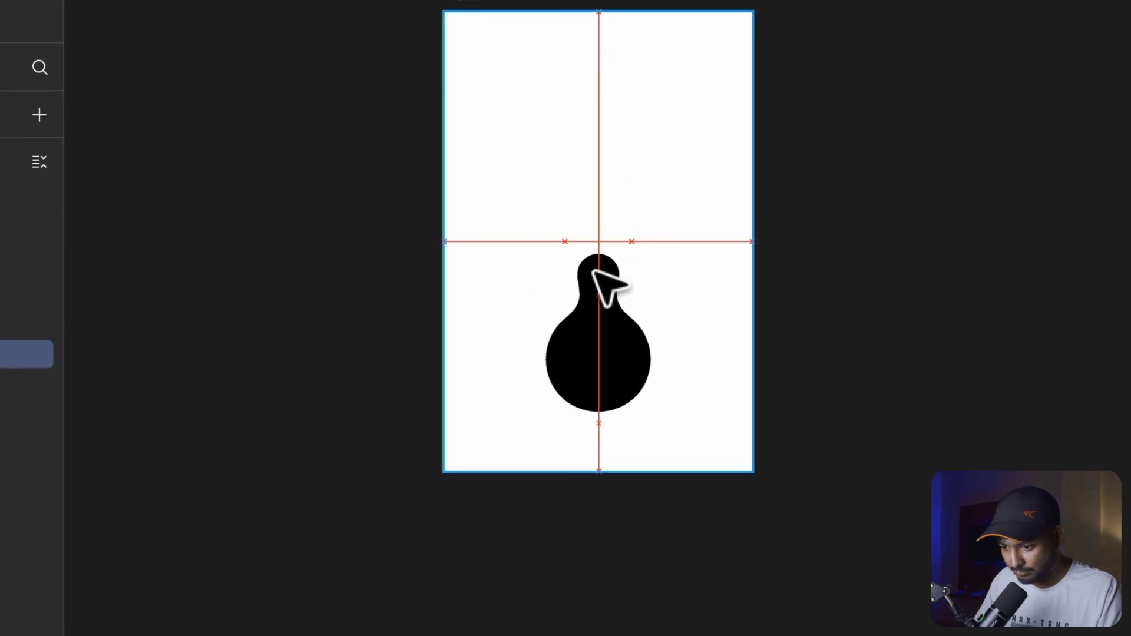
pyautogui.moveTo(594, 264)
pyautogui.mouseDown()
pyautogui.moveTo(593, 255)
pyautogui.moveTo(592, 267)
pyautogui.mouseUp()
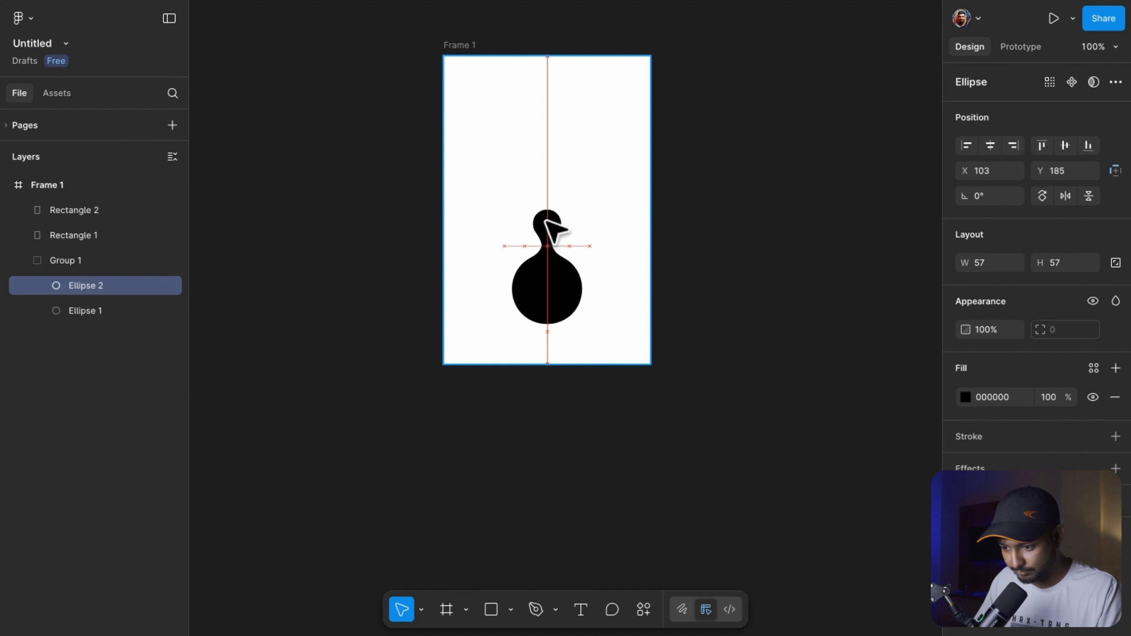
# Duplicate the small circle to both sides of the middle one at Y 203, leaving a gap of 5 on each side.
pyautogui.moveTo(546, 220); pyautogui.dragTo(601, 267)
pyautogui.press('alt')
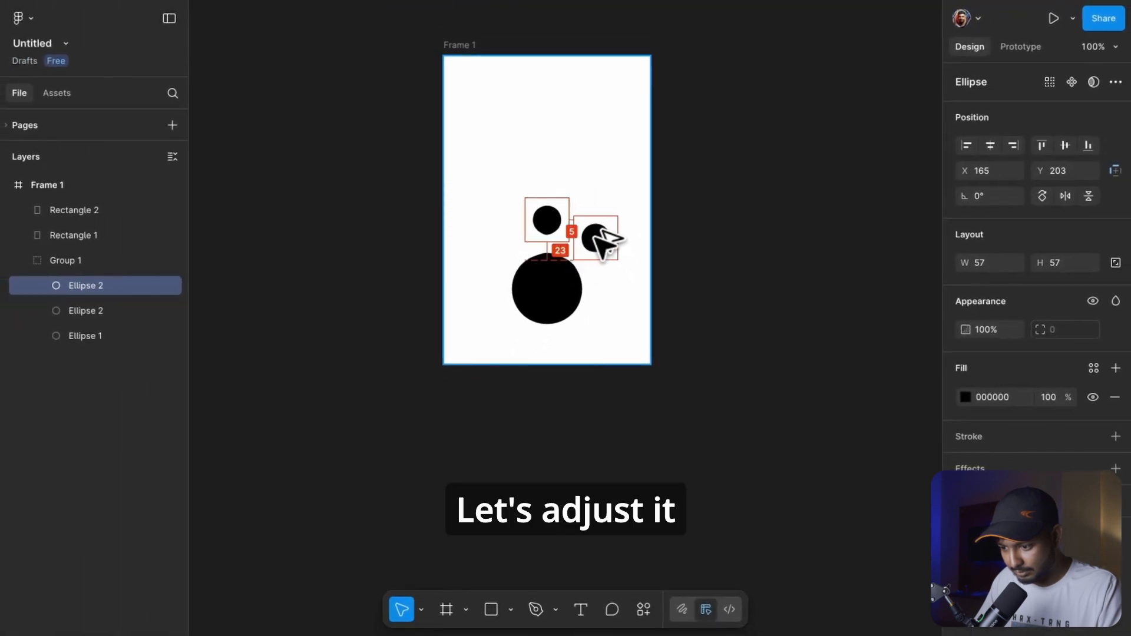
pyautogui.moveTo(594, 237); pyautogui.dragTo(579, 237)
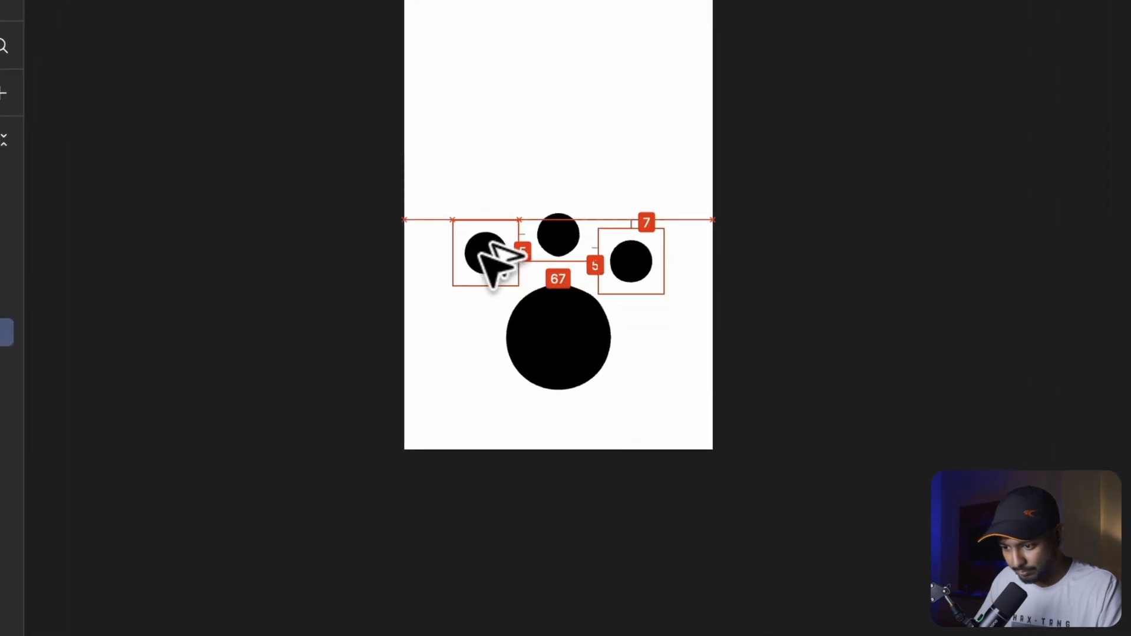
pyautogui.moveTo(480, 252)
pyautogui.mouseDown()
pyautogui.moveTo(482, 266)
pyautogui.moveTo(490, 250)
pyautogui.mouseUp()
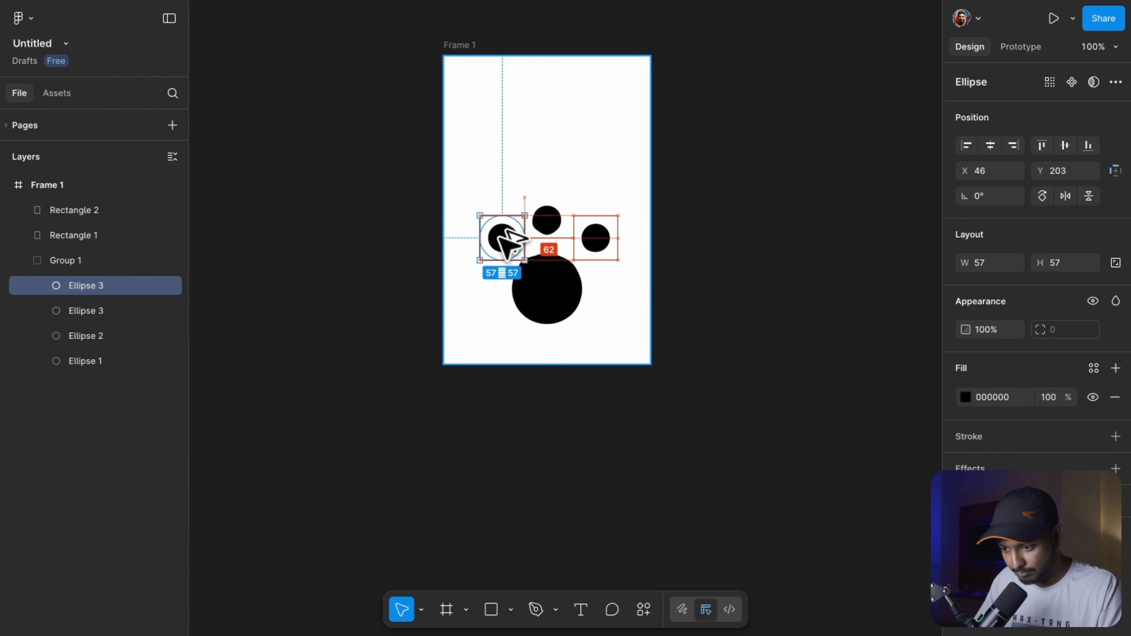
pyautogui.moveTo(498, 233); pyautogui.dragTo(500, 236)
pyautogui.click(871, 228)
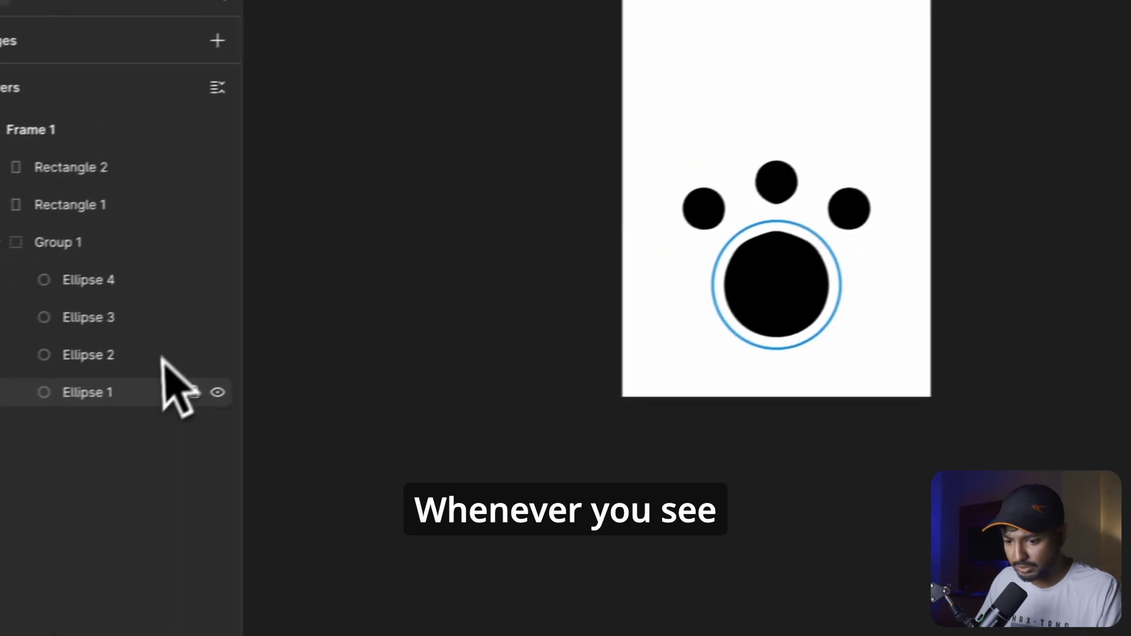
# Raise the middle small circle slightly above the two side circles, keeping it centred over the large circle.
pyautogui.click(175, 356)
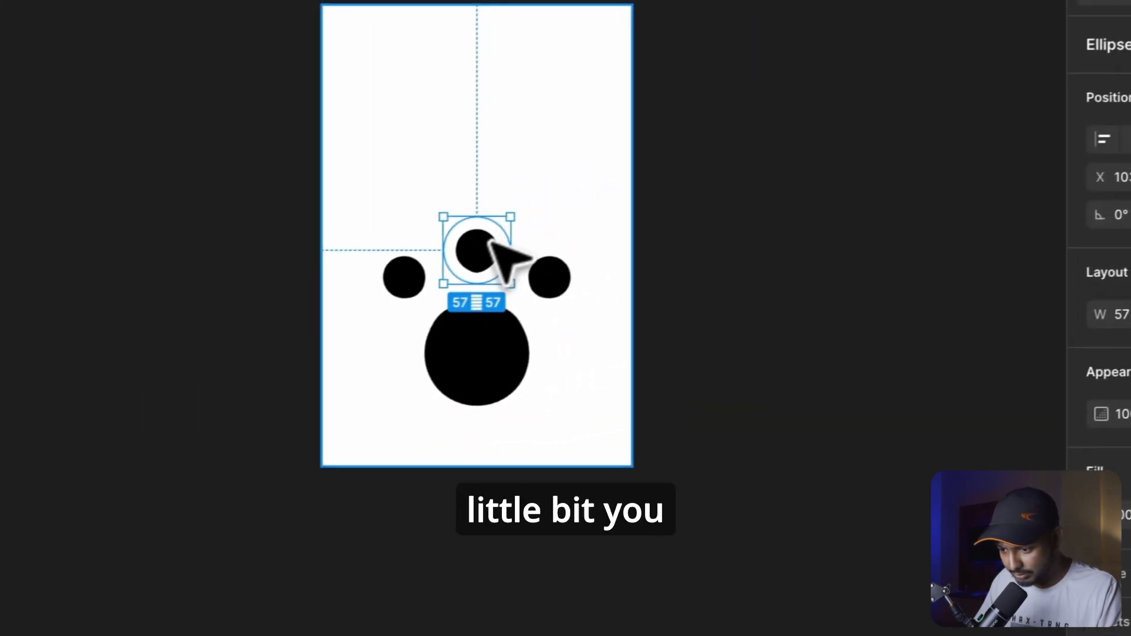
pyautogui.moveTo(460, 257); pyautogui.dragTo(461, 251)
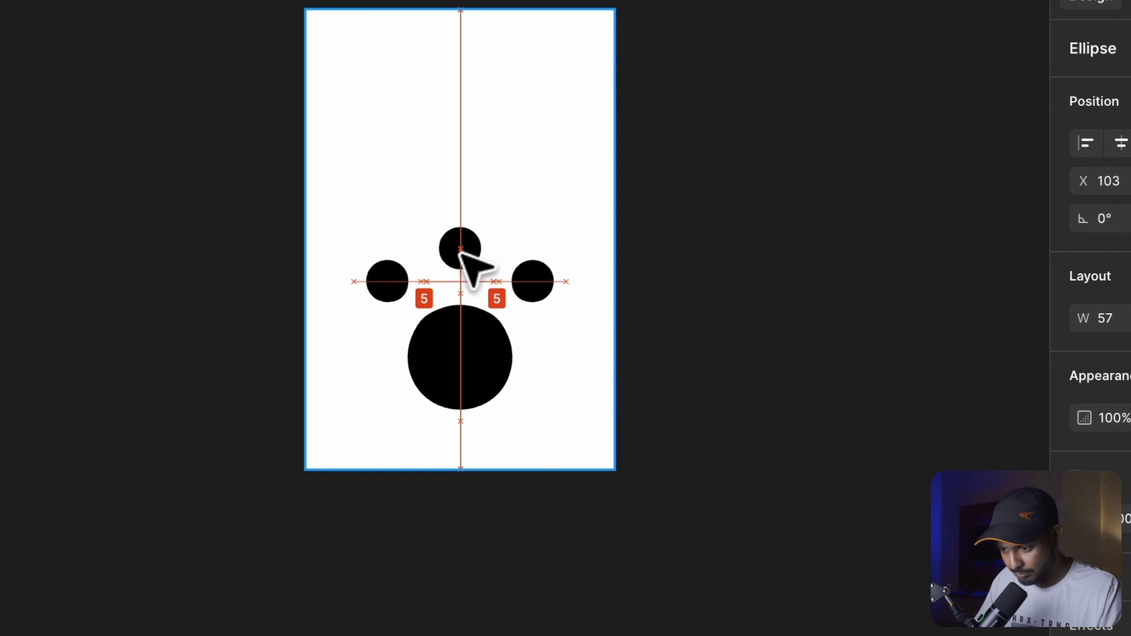
pyautogui.moveTo(460, 252); pyautogui.dragTo(462, 253)
pyautogui.click(669, 248)
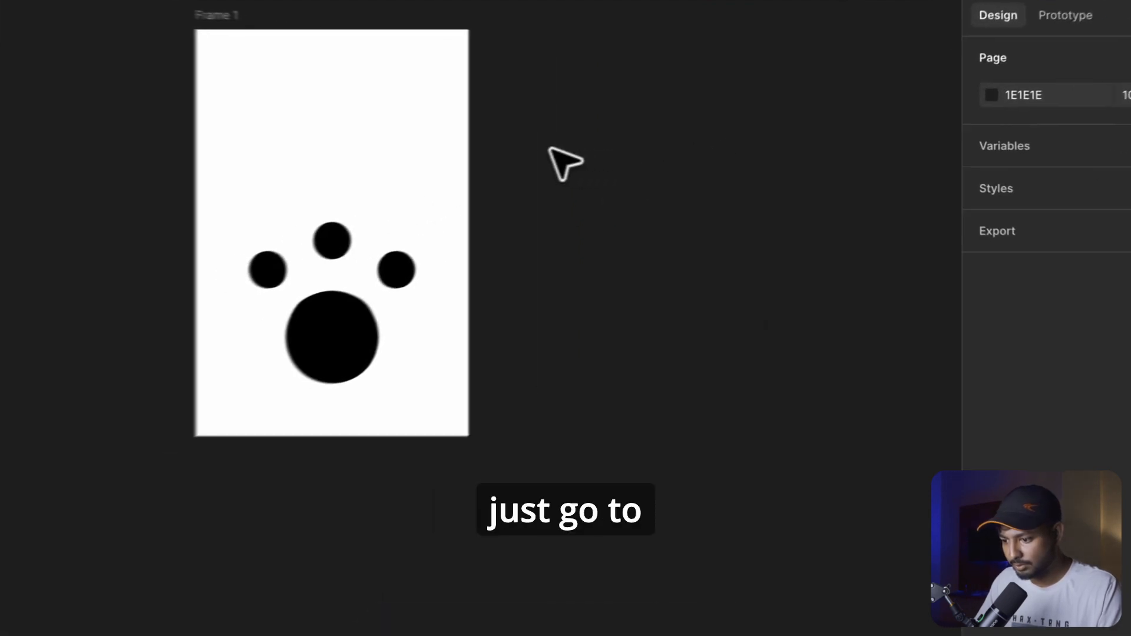
# Launch the Iconify plugin.
pyautogui.rightClick(636, 150)
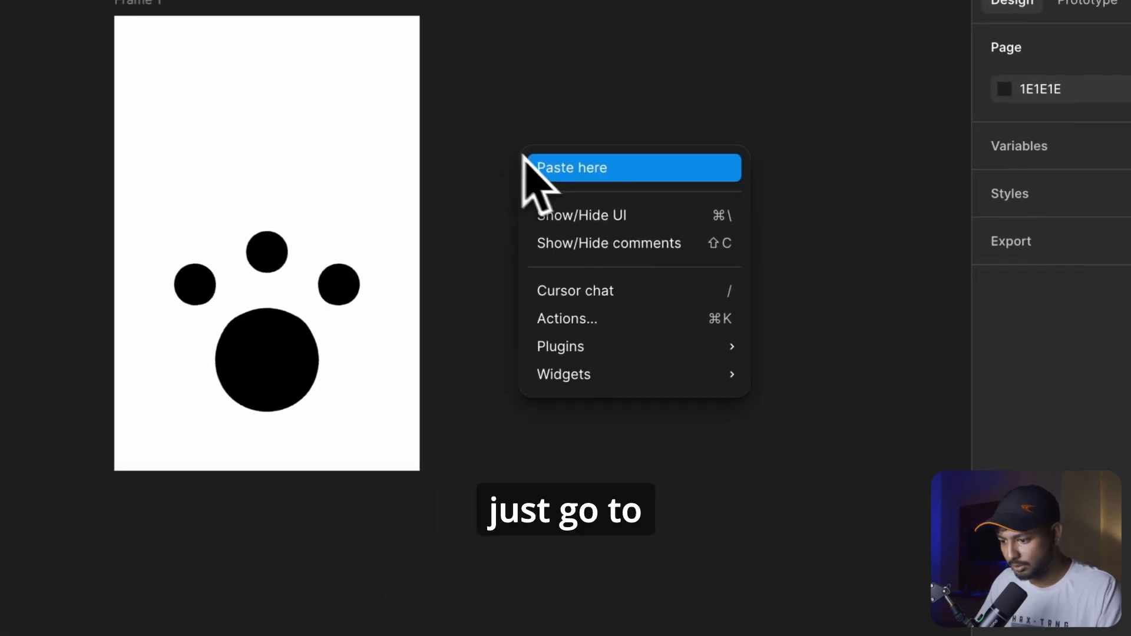
pyautogui.moveTo(582, 343)
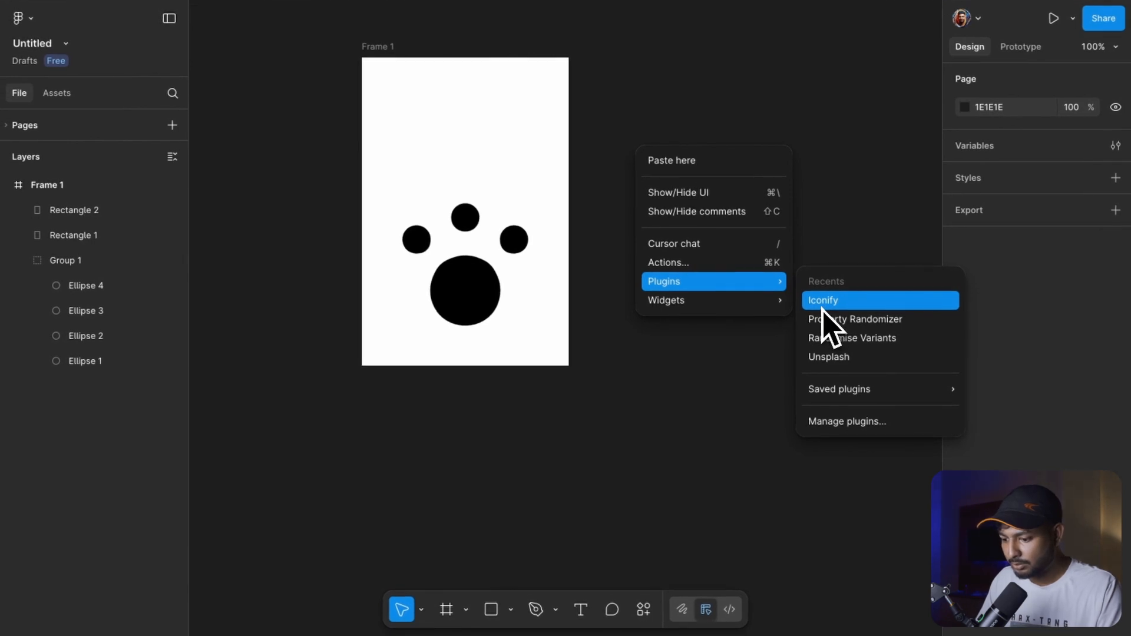
pyautogui.click(644, 611)
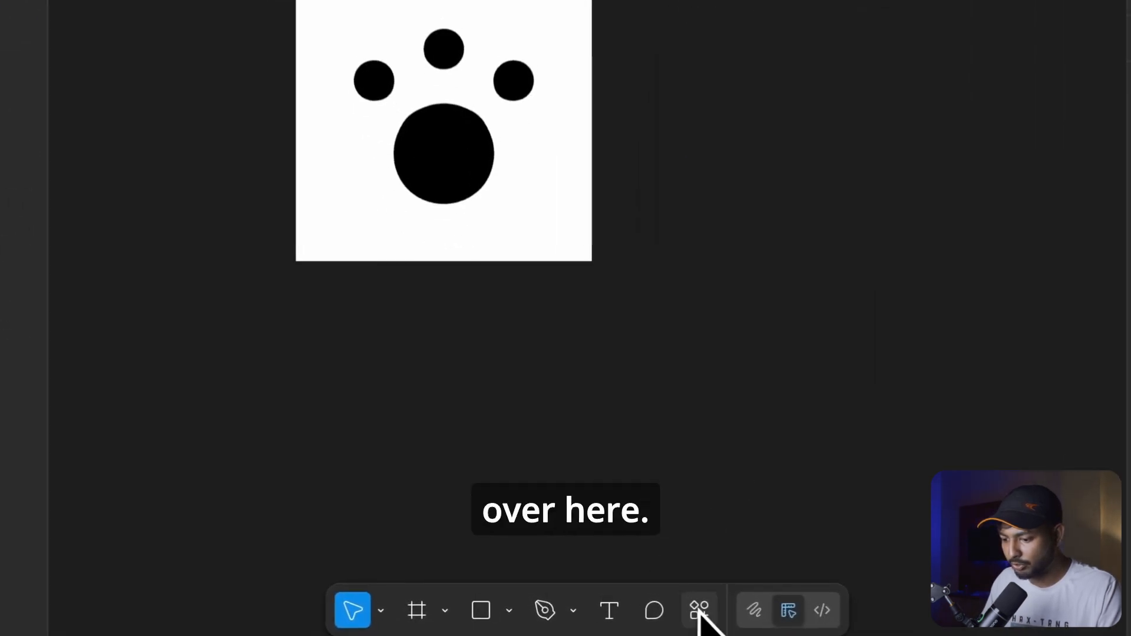
pyautogui.click(699, 610)
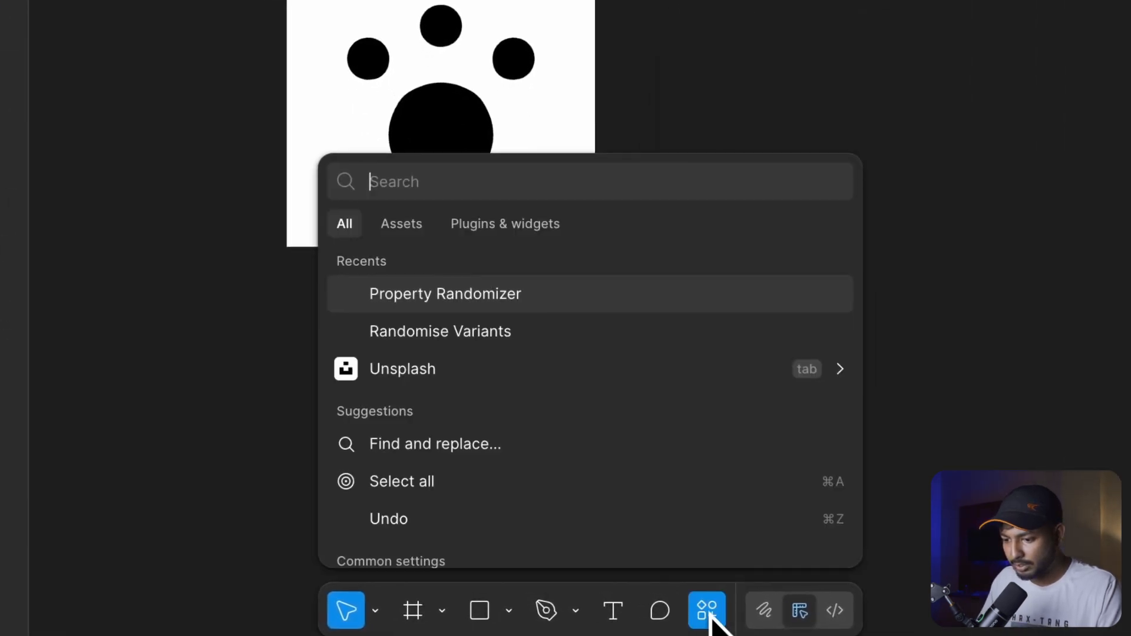
pyautogui.click(531, 225)
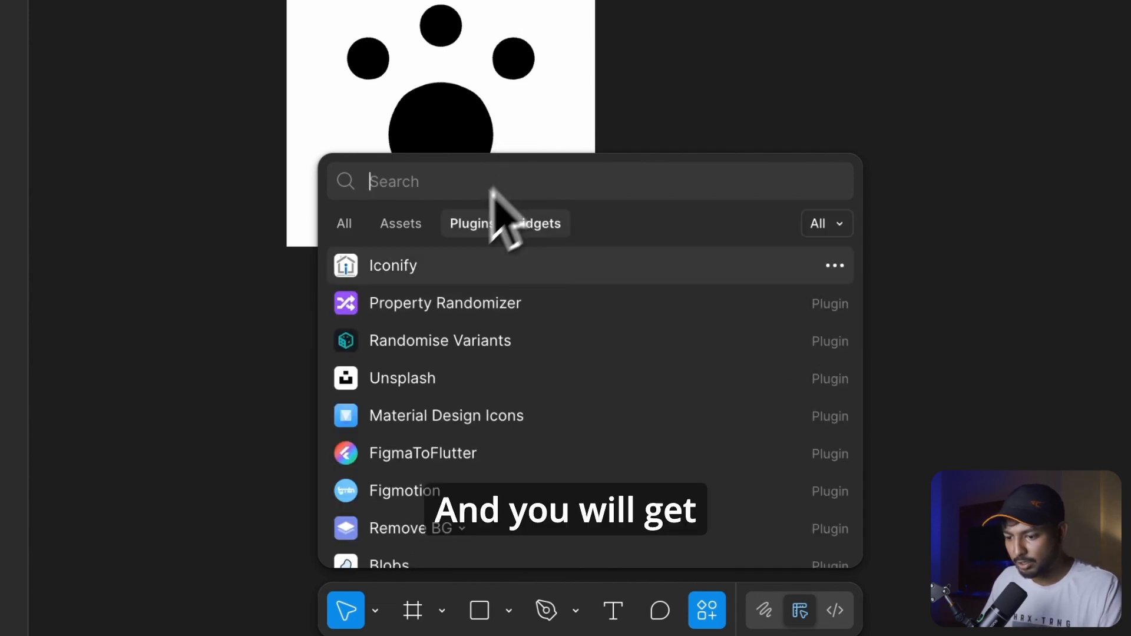
pyautogui.click(405, 270)
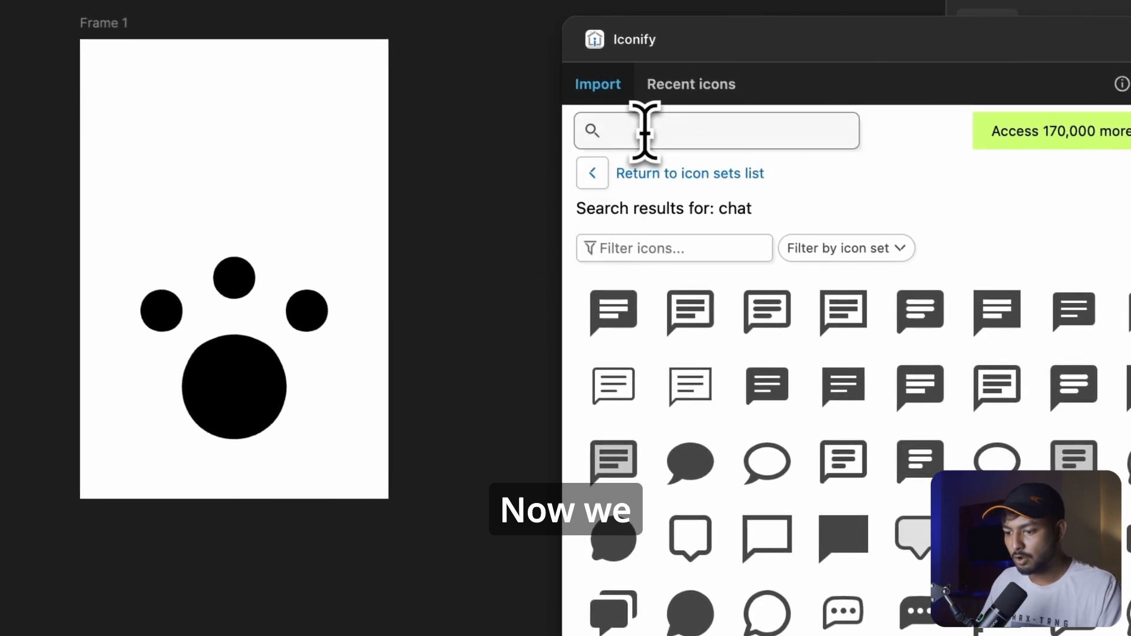
# Search the icon library for "cross" and import the bold X-shaped cross icon.
pyautogui.click(645, 131)
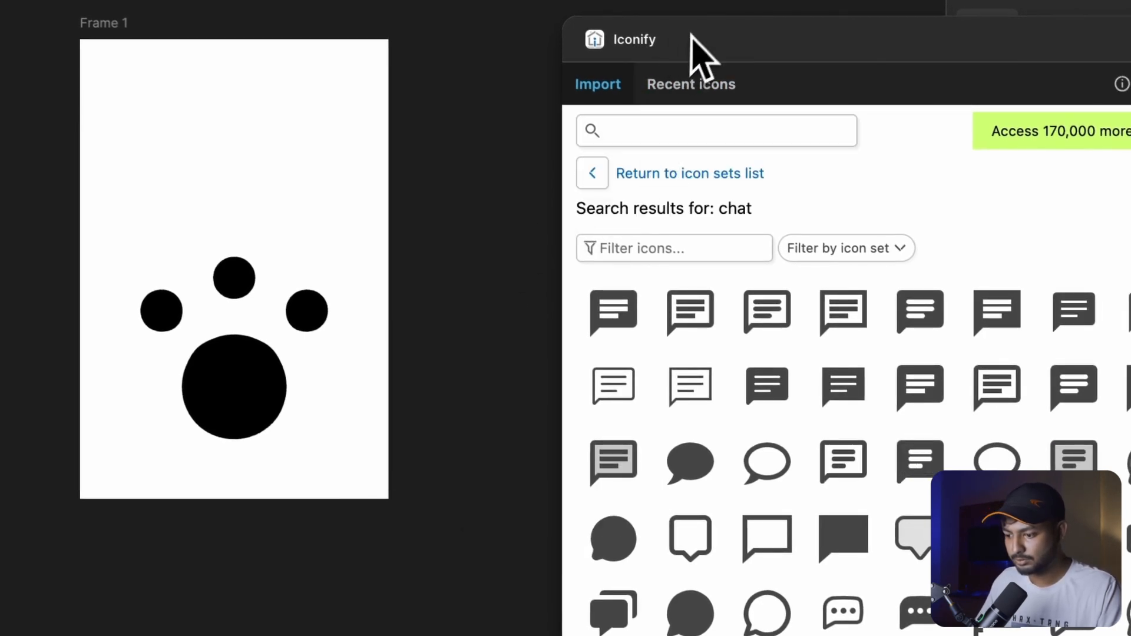
pyautogui.moveTo(690, 37); pyautogui.dragTo(702, 2)
pyautogui.click(652, 99)
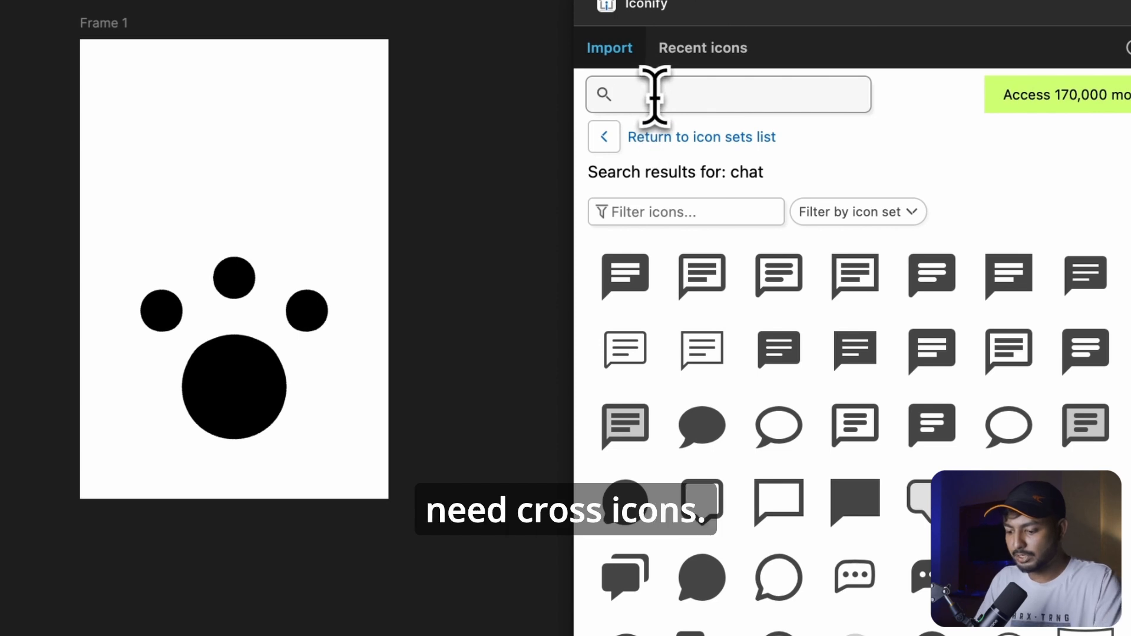
pyautogui.write('cross')
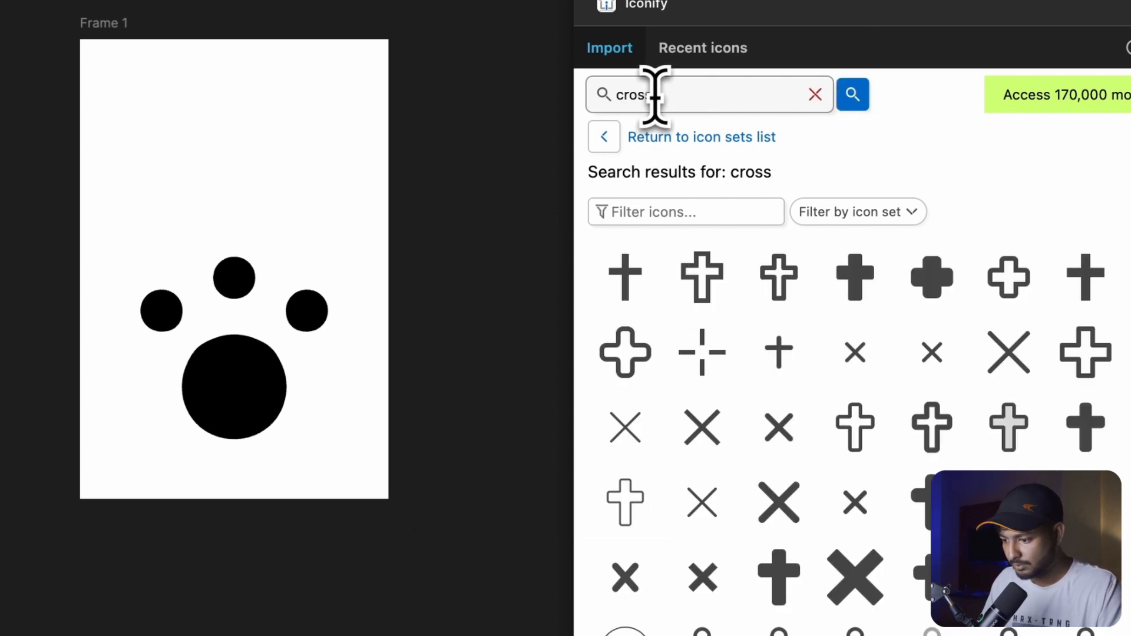
pyautogui.click(779, 502)
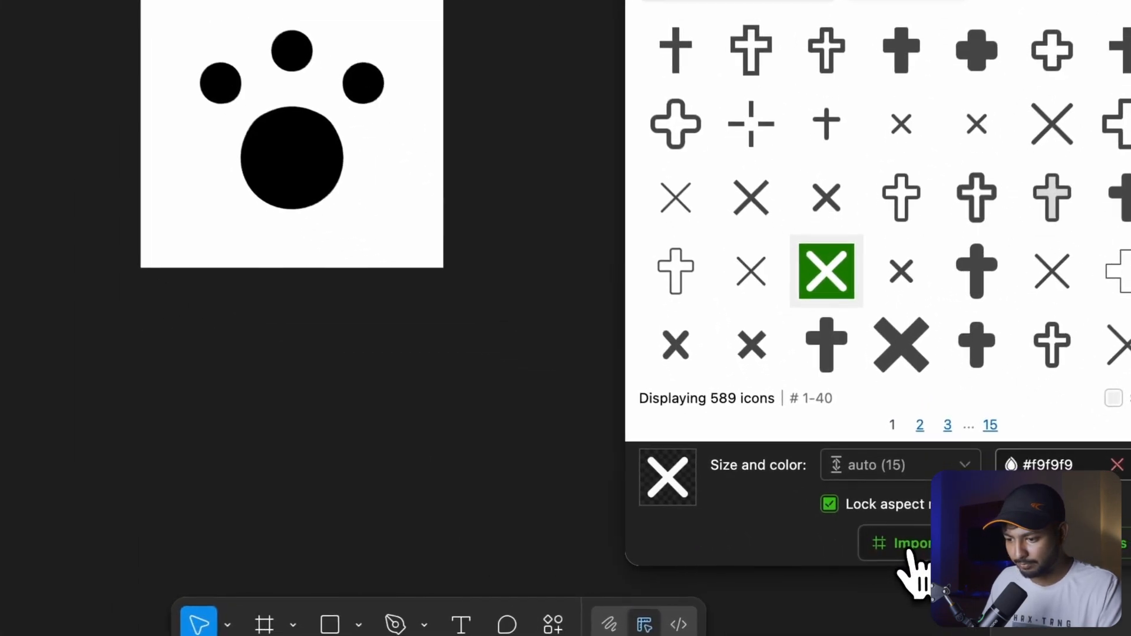
pyautogui.click(894, 555)
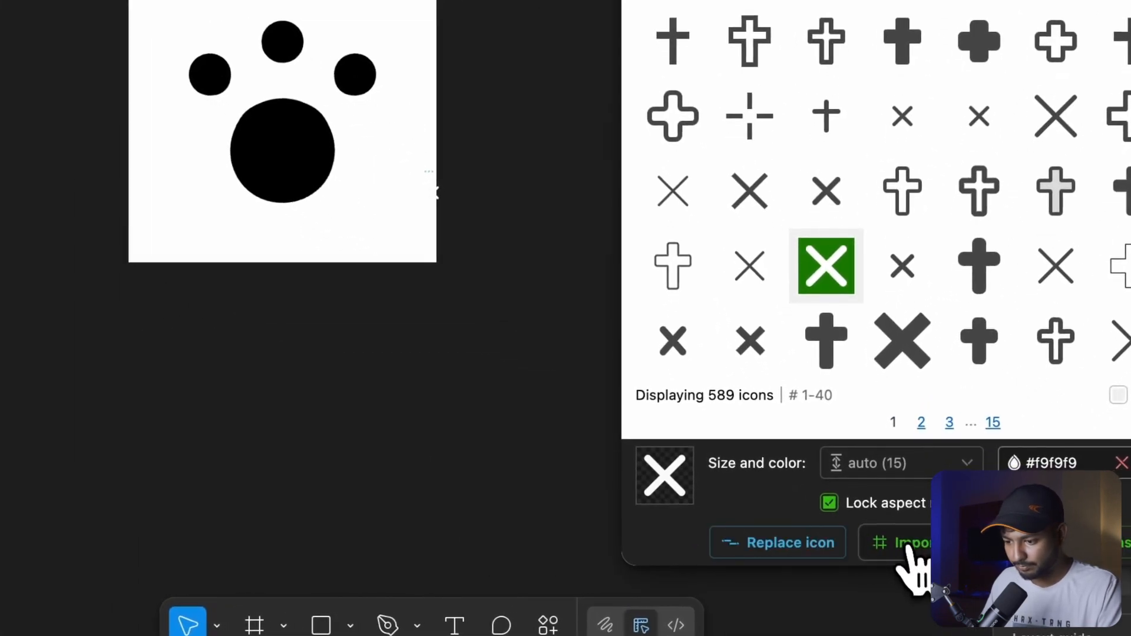
# Move the cross icon below the frame and duplicate it into a horizontal row of four.
pyautogui.moveTo(443, 198); pyautogui.dragTo(200, 347)
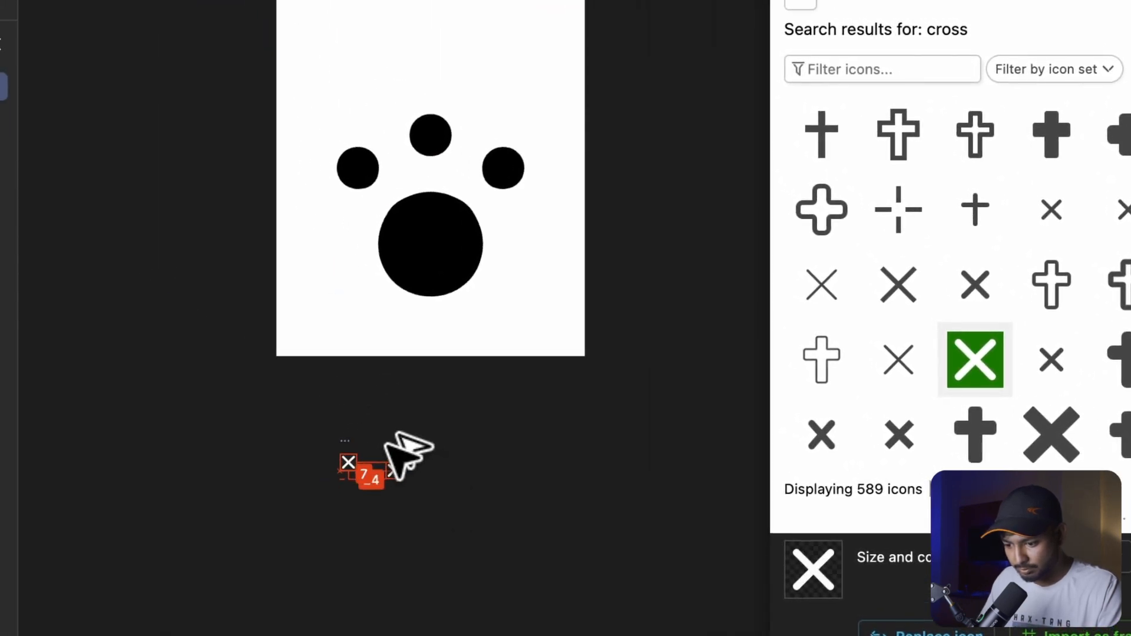
pyautogui.moveTo(386, 439); pyautogui.dragTo(508, 470)
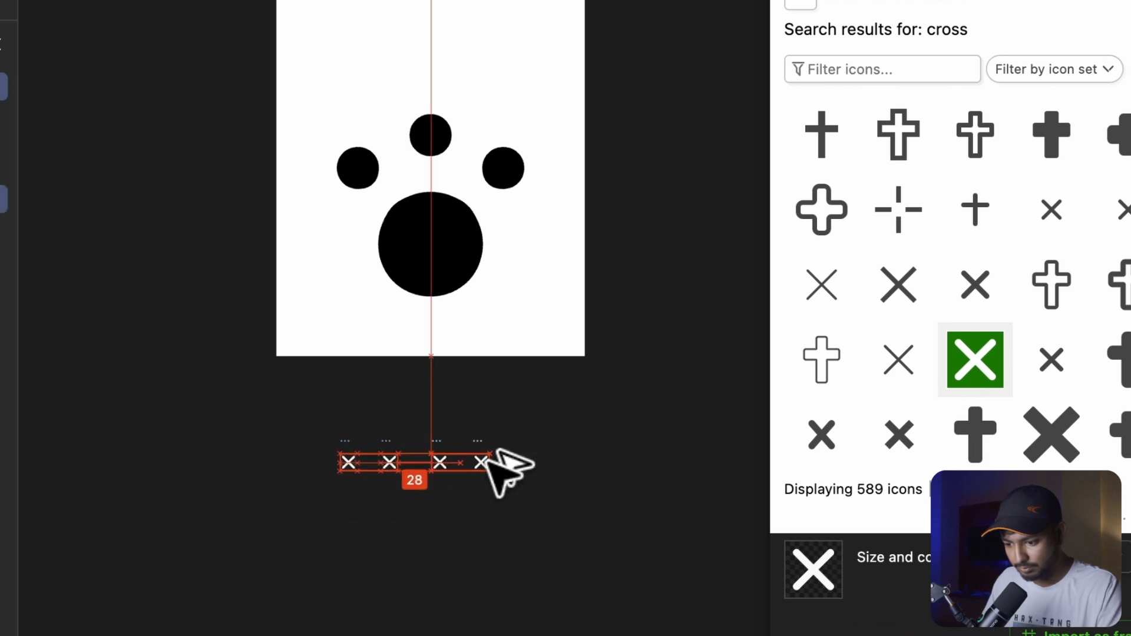
pyautogui.click(530, 434)
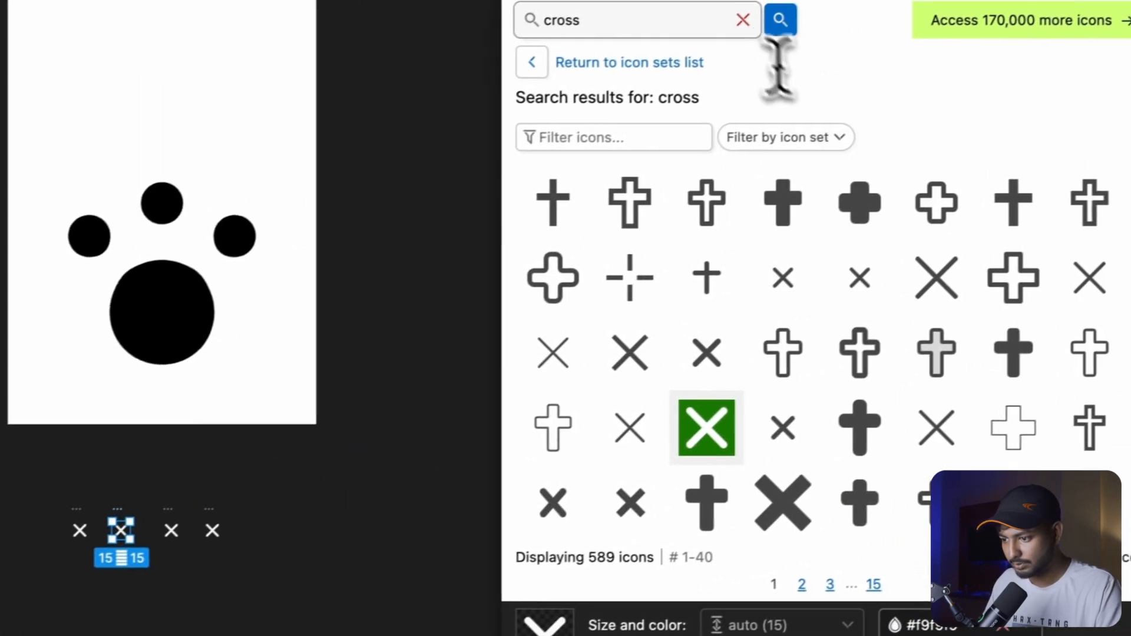
# Search for "call" and replace the second cross in the row with the solid phone handset icon.
pyautogui.doubleClick(586, 25)
pyautogui.write('cal')
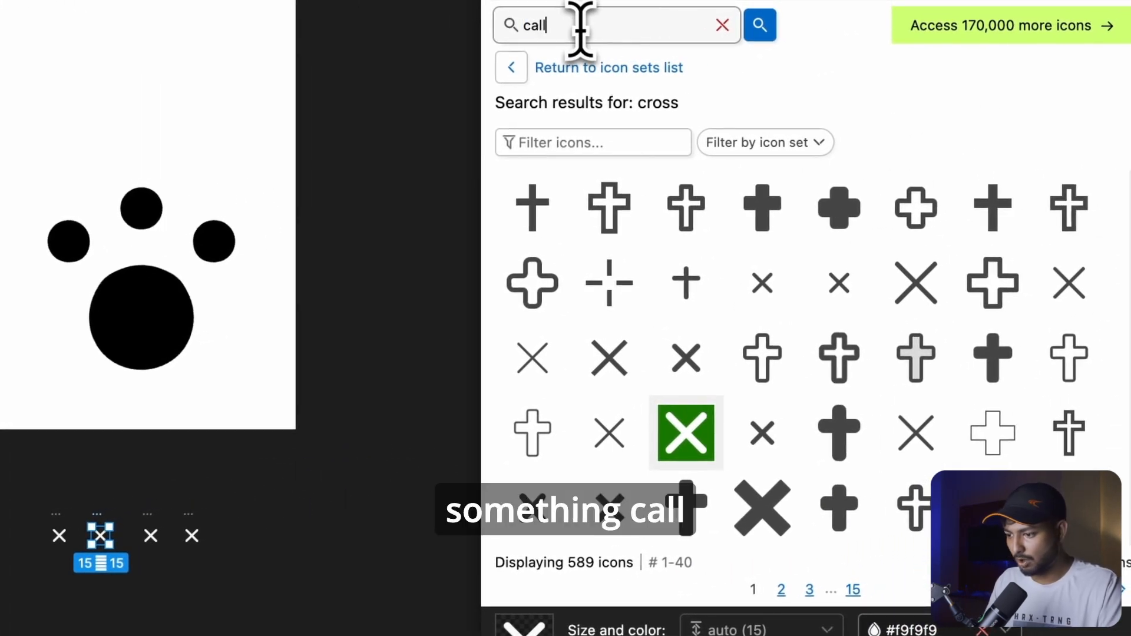
pyautogui.write('l')
pyautogui.press('Return')
pyautogui.click(512, 224)
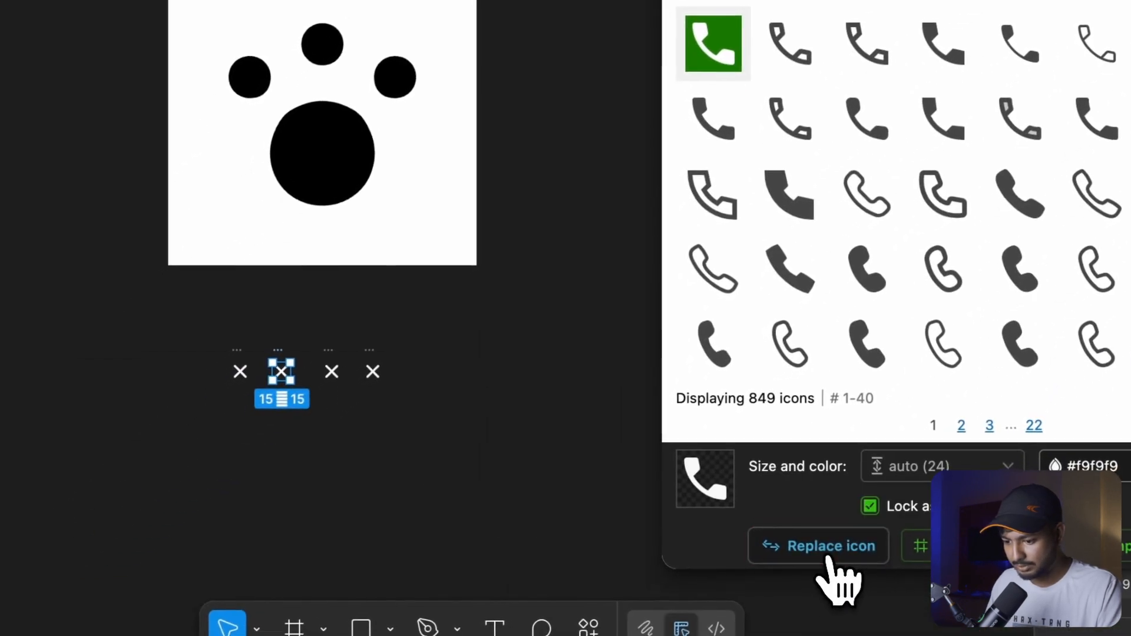
pyautogui.click(828, 557)
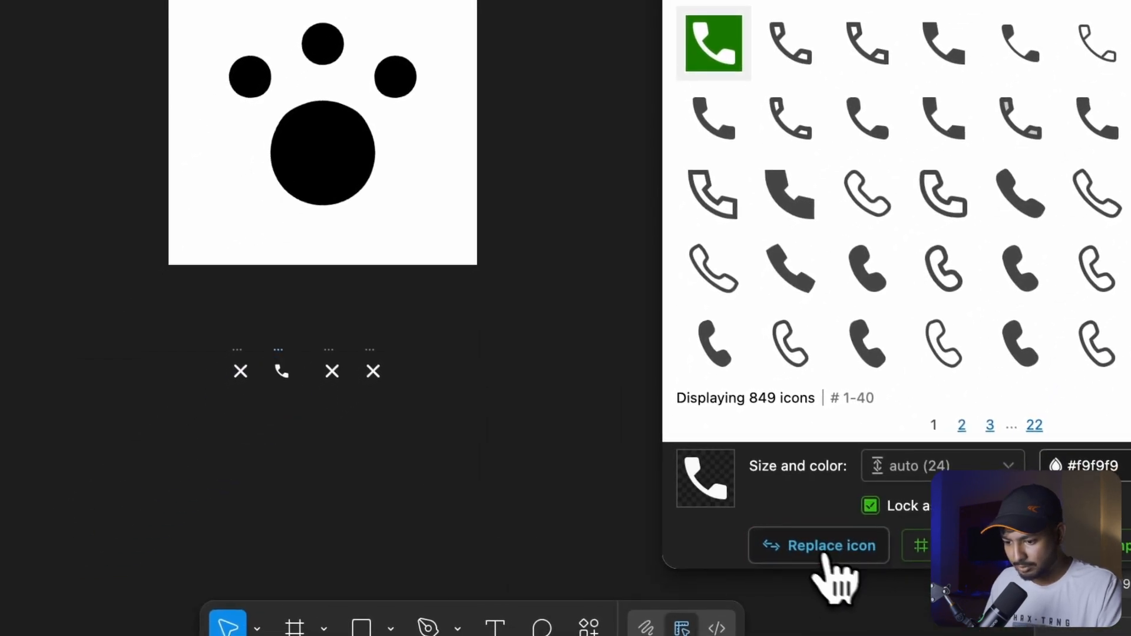
# Replace the third cross in the row with the filled rounded speech-bubble icon found by searching for "message".
pyautogui.click(333, 358)
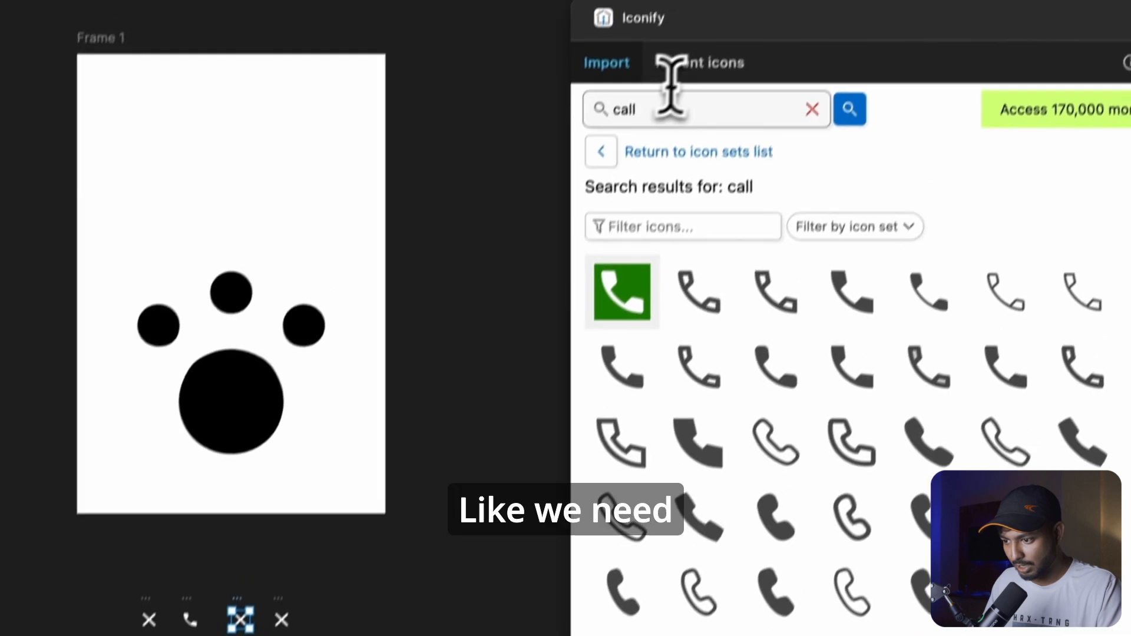
pyautogui.doubleClick(638, 137)
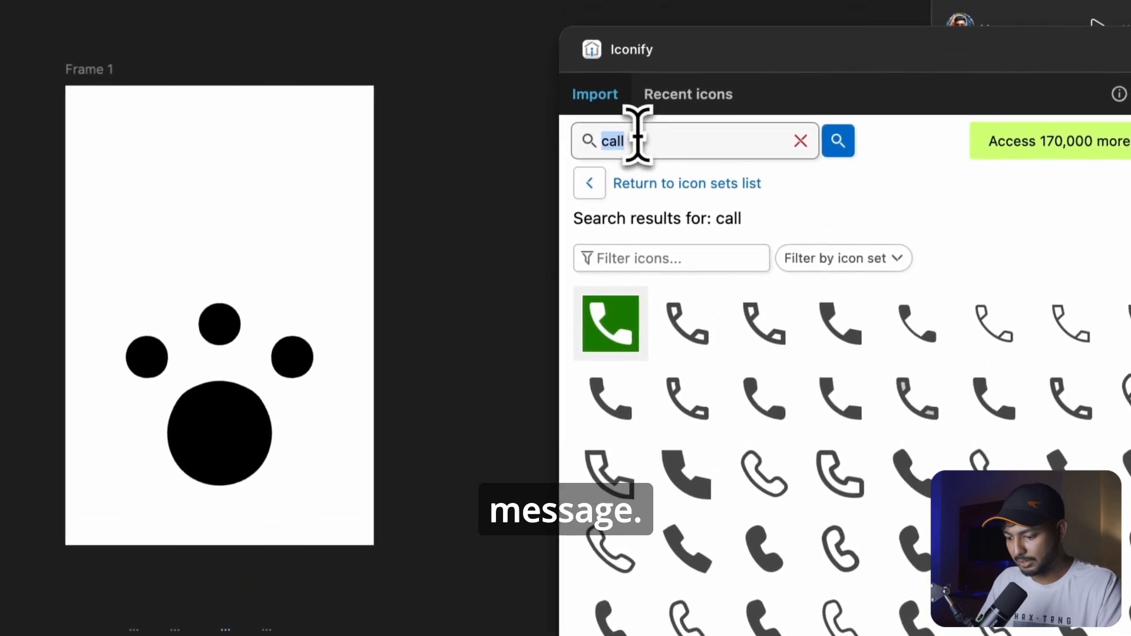
pyautogui.write('message')
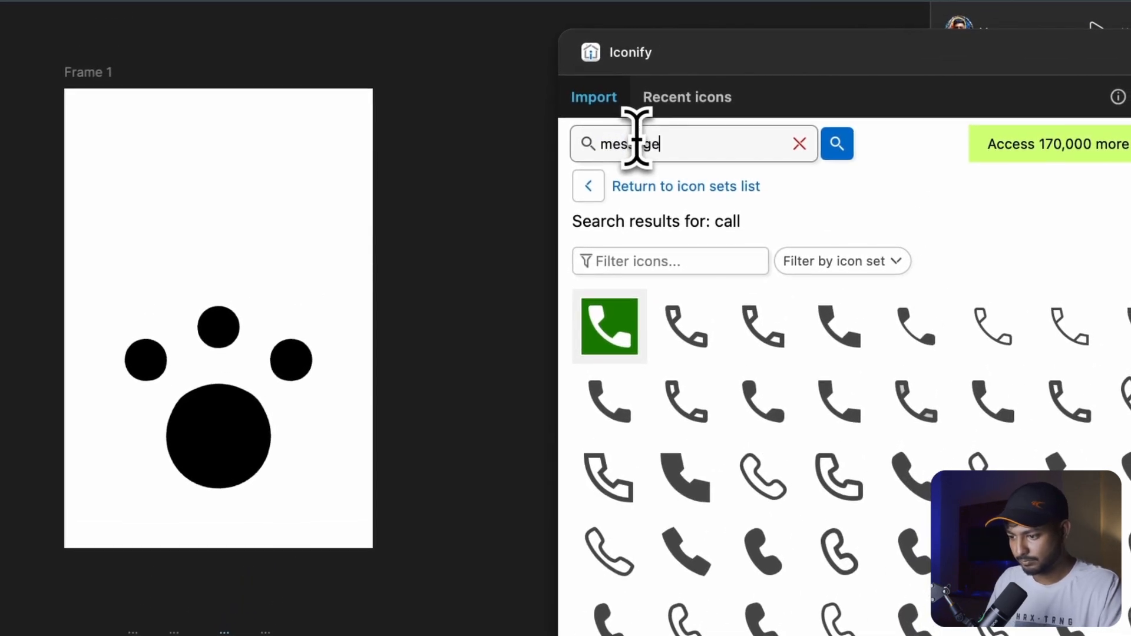
pyautogui.press('Return')
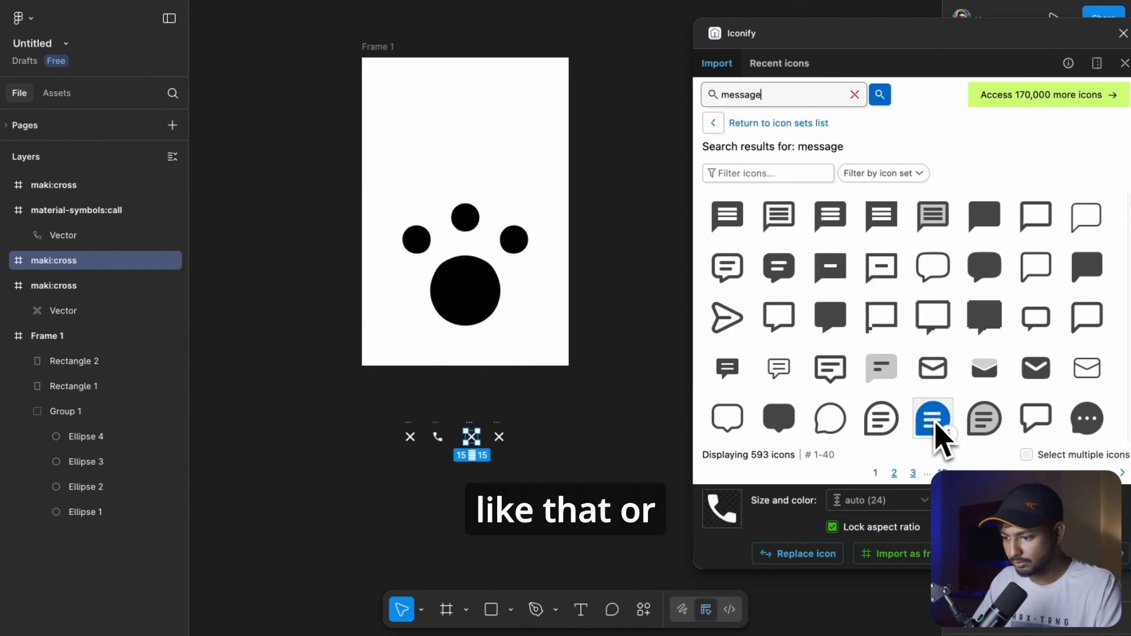
pyautogui.click(779, 269)
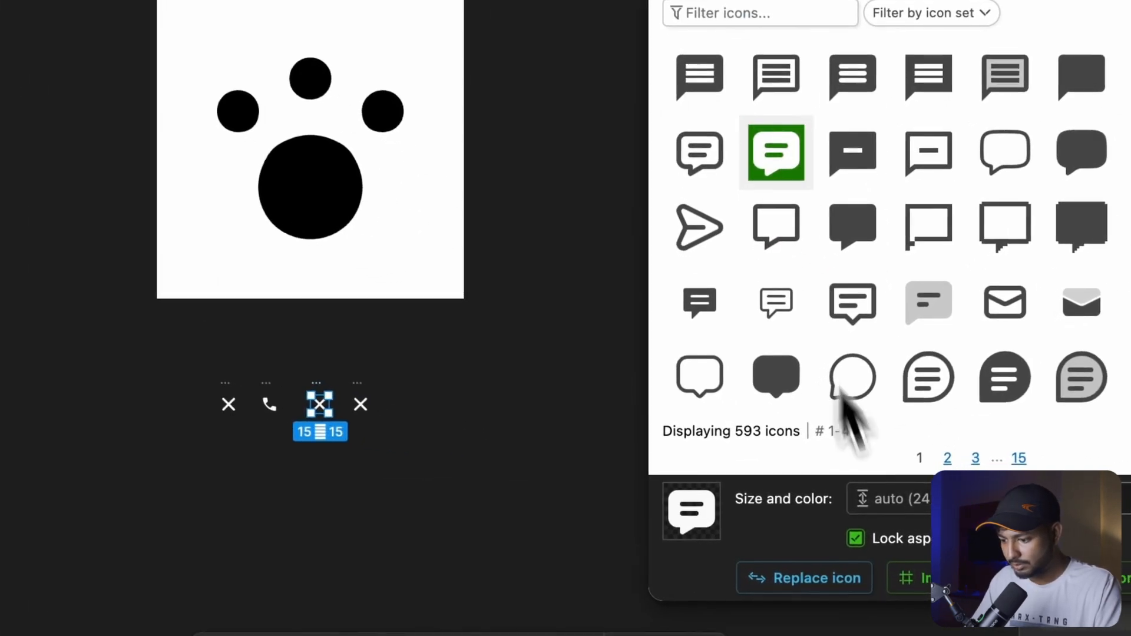
pyautogui.click(840, 581)
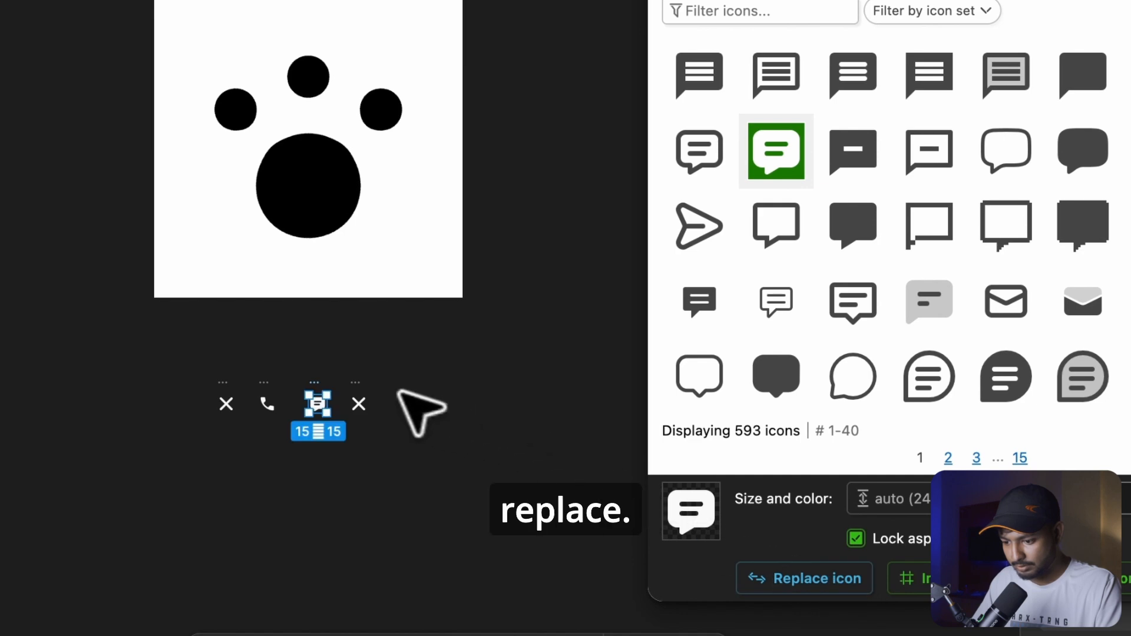
# Replace the fourth cross with the first solid icon found by searching for "share", and close the plugin.
pyautogui.click(355, 383)
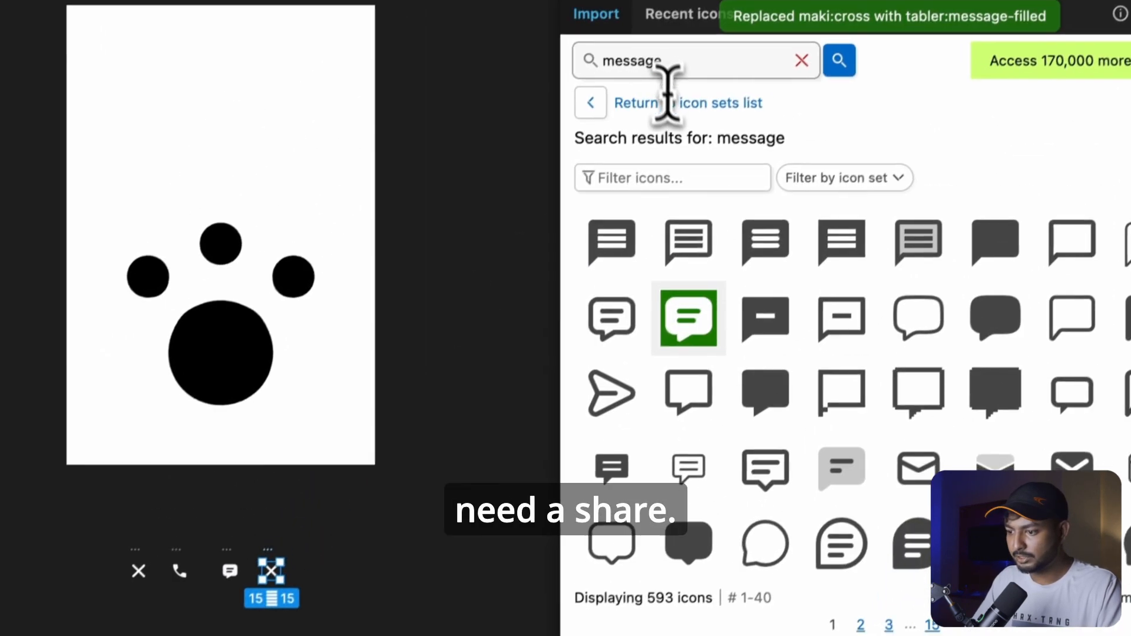
pyautogui.doubleClick(640, 74)
pyautogui.write('sha')
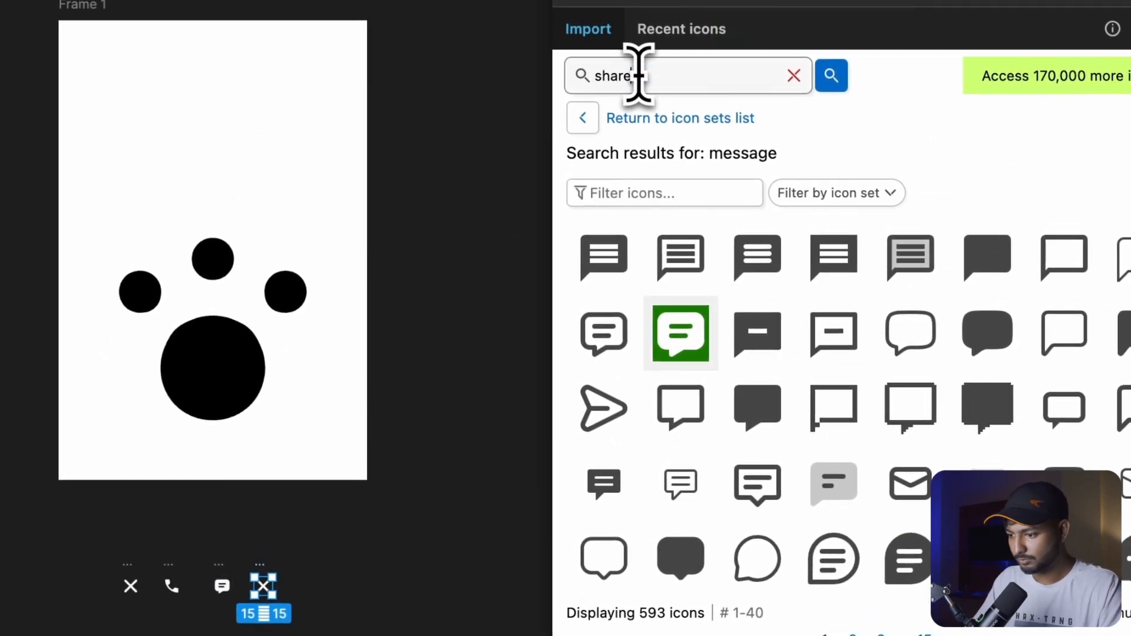
pyautogui.write('re')
pyautogui.press('Return')
pyautogui.click(601, 257)
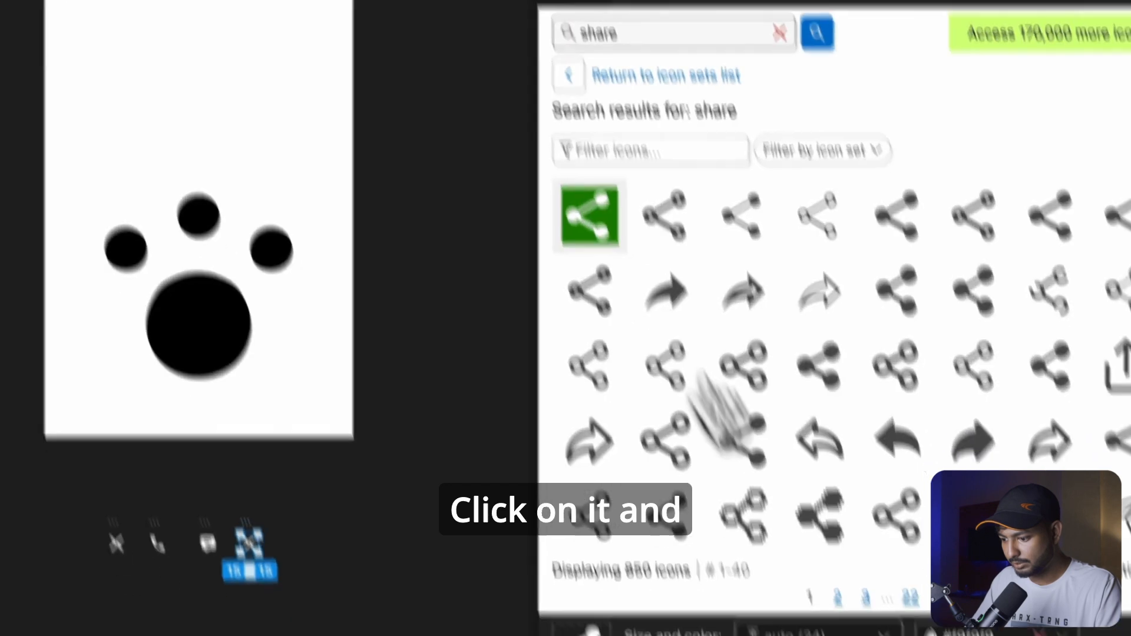
pyautogui.click(672, 533)
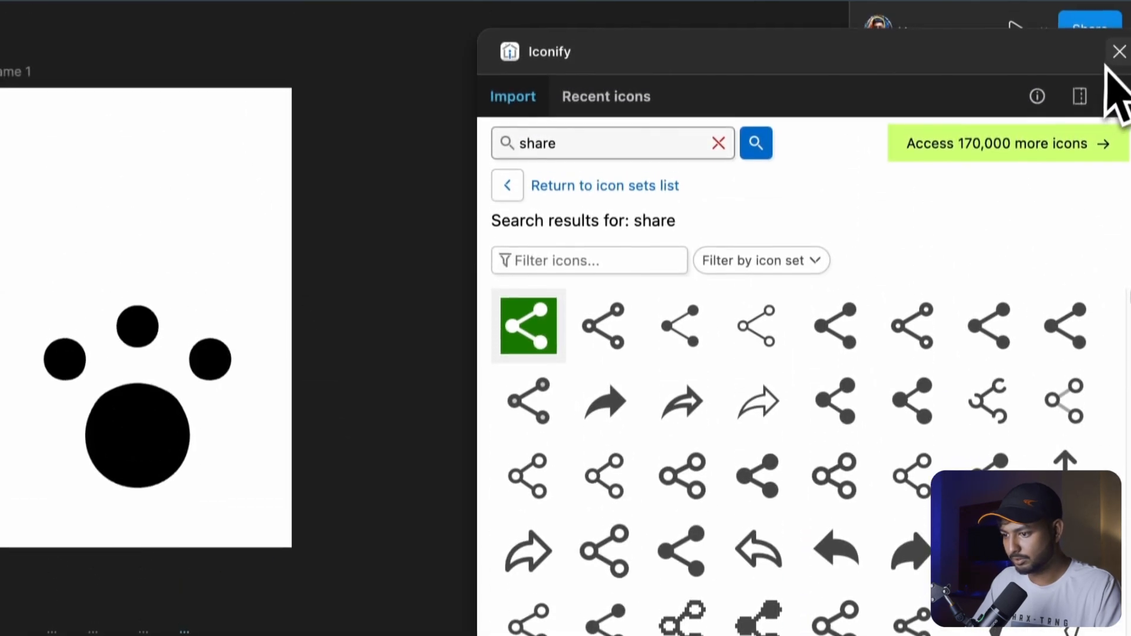
pyautogui.click(1111, 48)
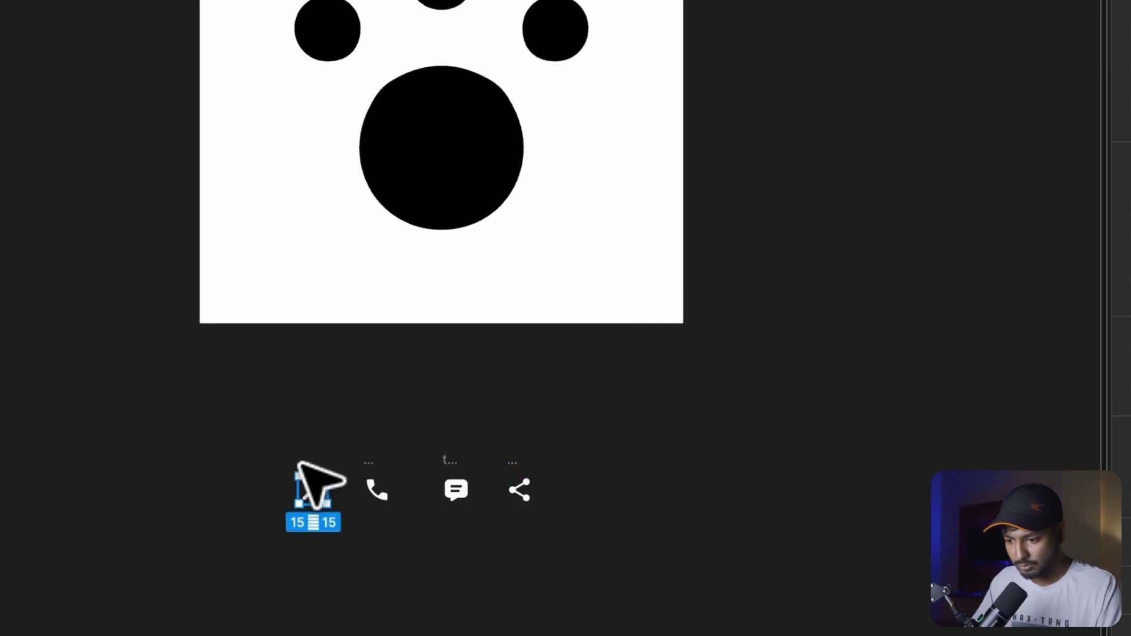
# Centre the cross icon on the large circle and enlarge it from its centre to 49 × 49.
pyautogui.moveTo(300, 464); pyautogui.dragTo(394, 142)
pyautogui.moveTo(422, 128); pyautogui.dragTo(430, 123)
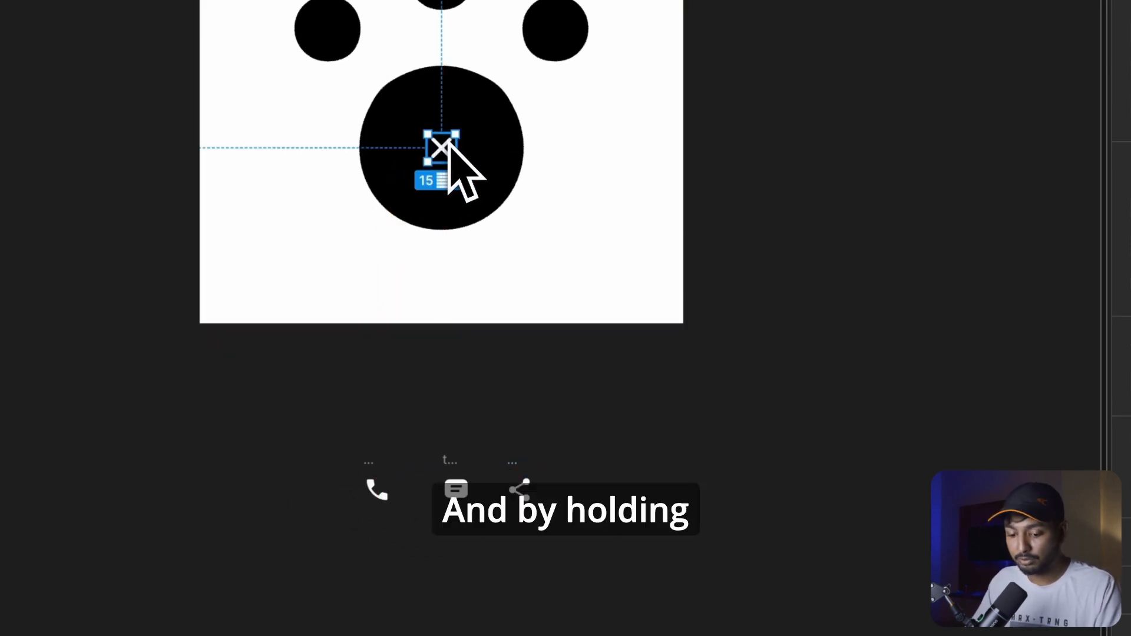
pyautogui.press('alt')
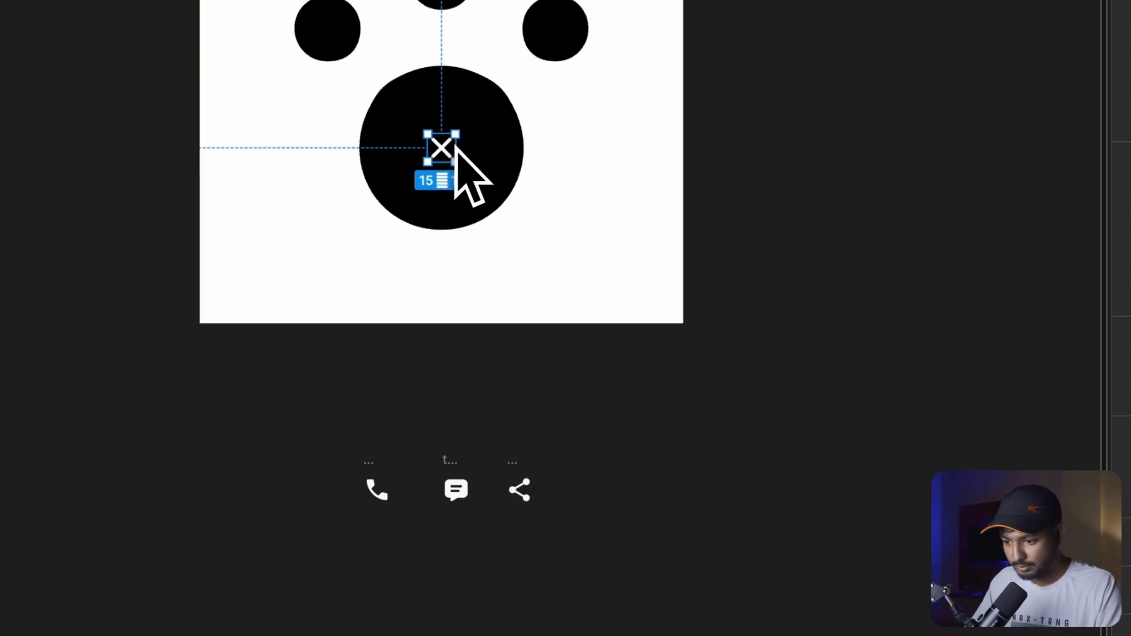
pyautogui.moveTo(457, 131); pyautogui.dragTo(477, 103)
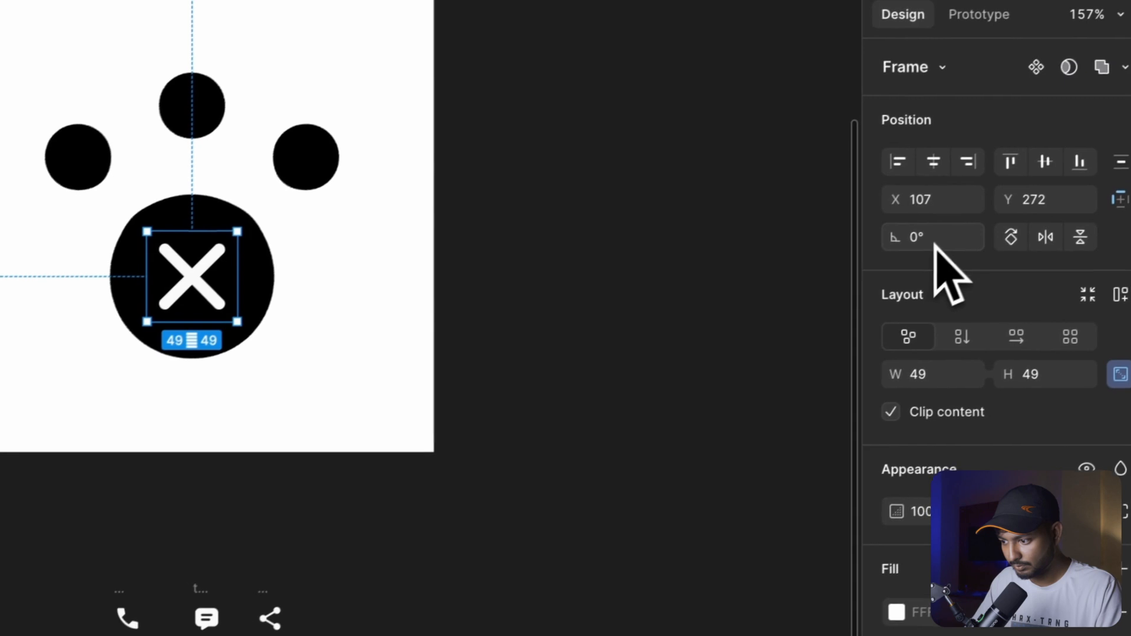
# Rotate the cross icon by 45° so it forms a plus sign.
pyautogui.click(923, 242)
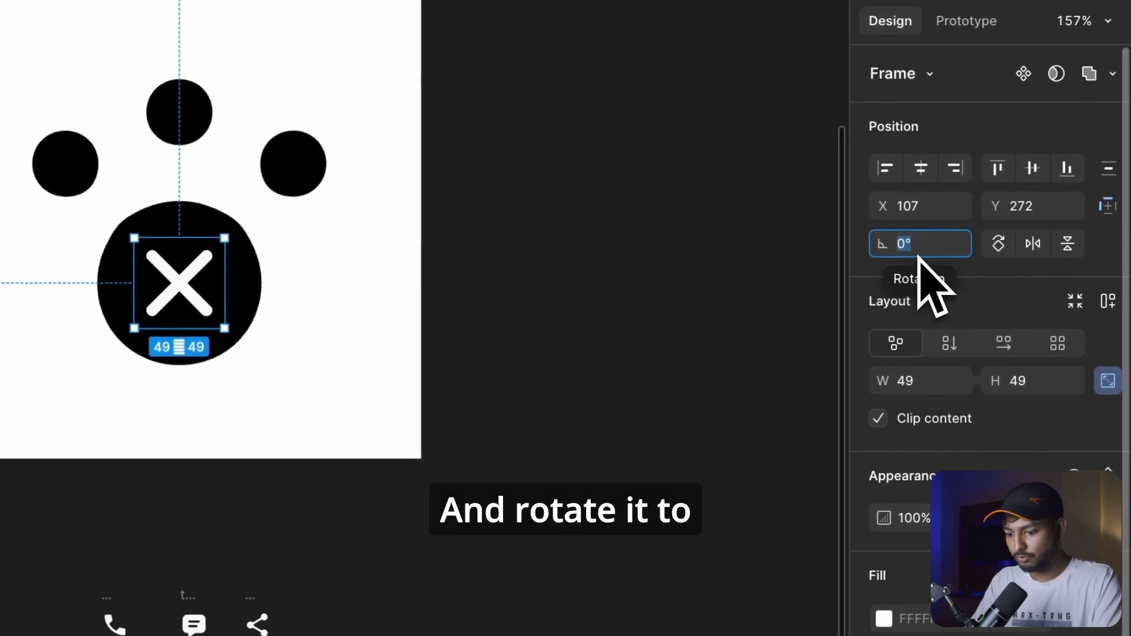
pyautogui.write('45')
pyautogui.press('Return')
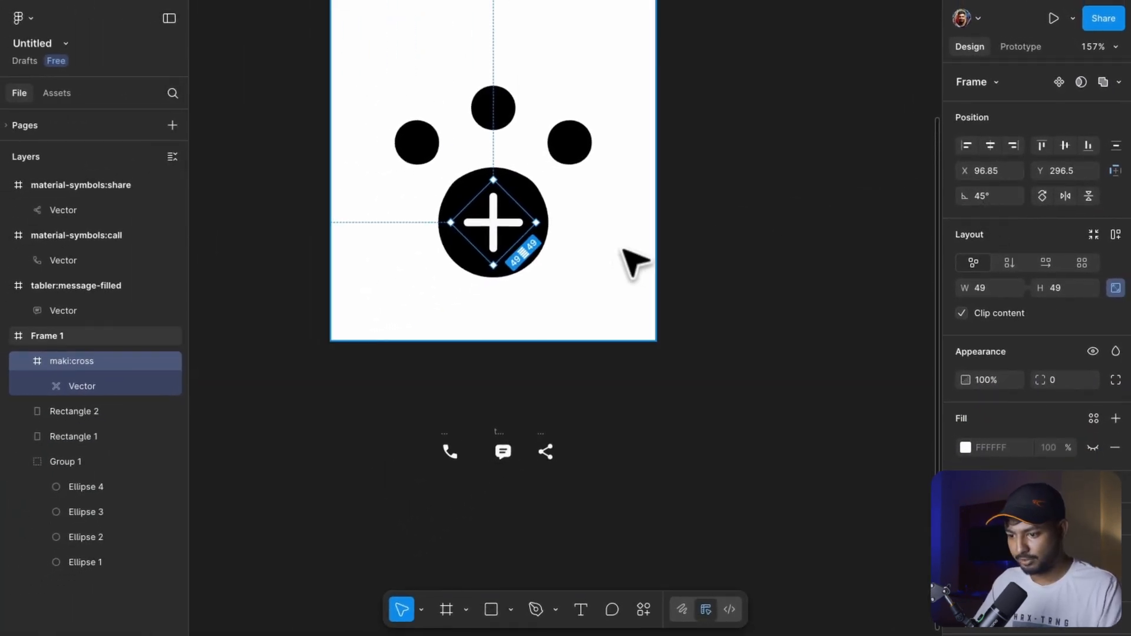
# Centre the call icon on the left small circle, the message icon on the middle one and the share icon on the right one.
pyautogui.scroll(2, 737, 224)
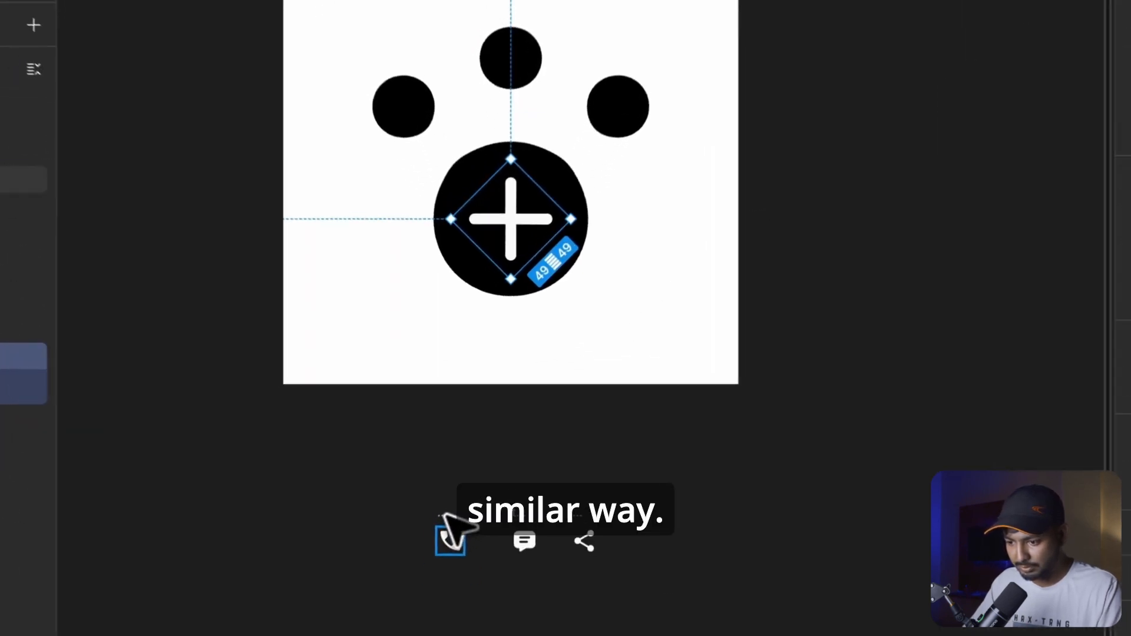
pyautogui.moveTo(469, 493); pyautogui.dragTo(430, 190)
pyautogui.moveTo(390, 99); pyautogui.dragTo(390, 64)
pyautogui.moveTo(525, 551); pyautogui.dragTo(527, 365)
pyautogui.moveTo(507, 306); pyautogui.dragTo(492, 74)
pyautogui.moveTo(581, 224); pyautogui.dragTo(590, 19)
pyautogui.moveTo(451, 217); pyautogui.dragTo(454, 218)
pyautogui.click(737, 277)
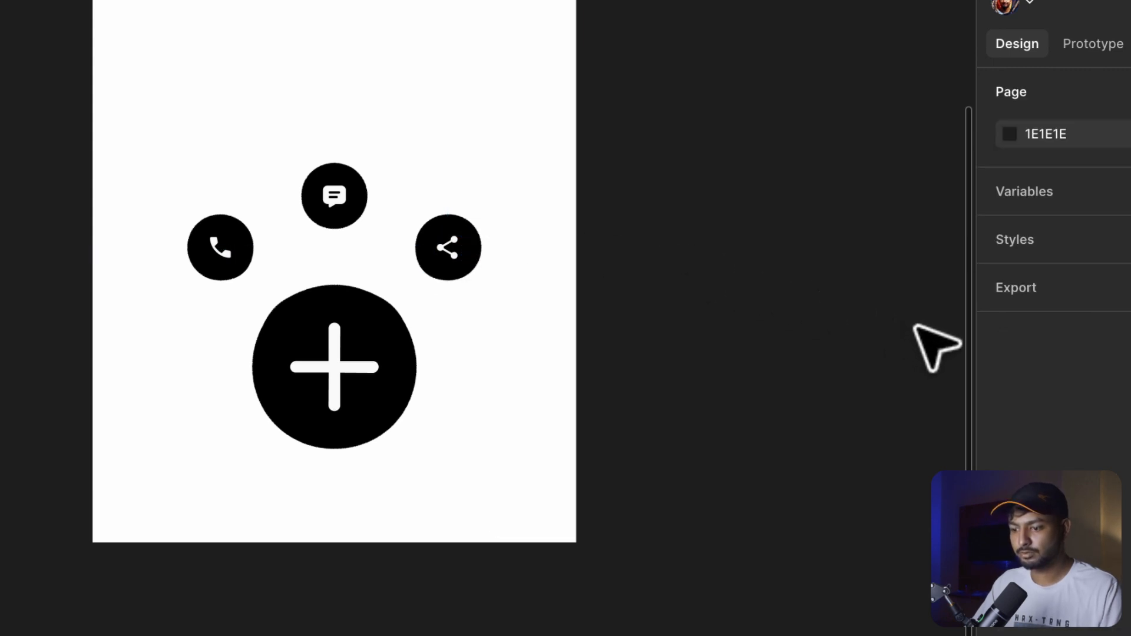
# Duplicate Frame 1 to create a second copy of the menu beside it.
pyautogui.scroll(-3, 915, 326)
pyautogui.scroll(2, 915, 326)
pyautogui.hscroll(2, 915, 325)
pyautogui.scroll(-2, 916, 326)
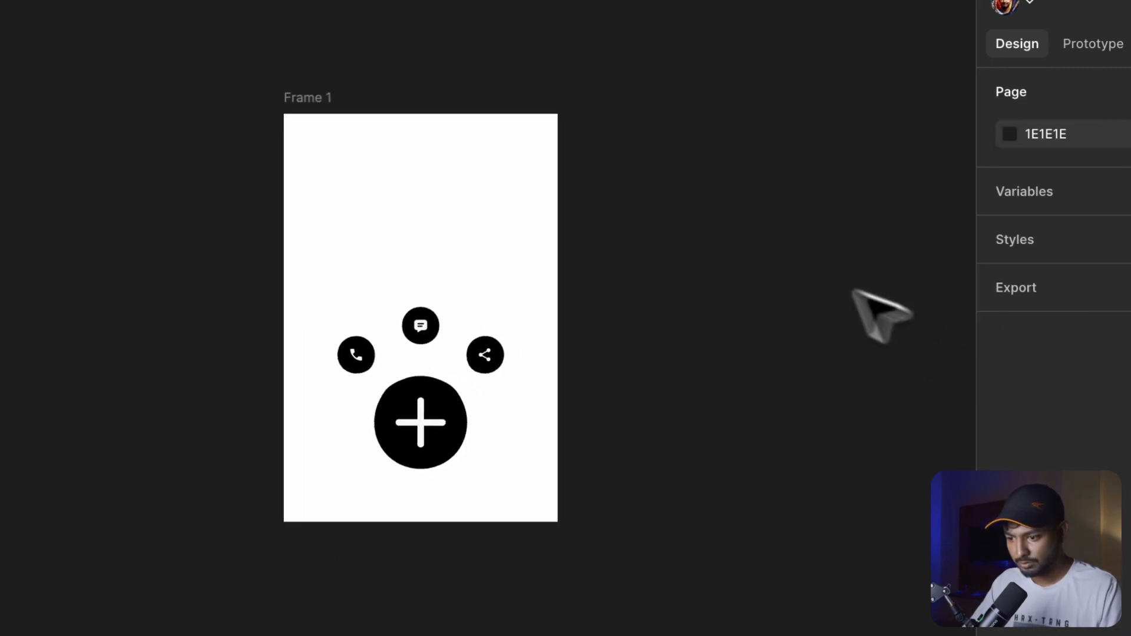
pyautogui.click(323, 107)
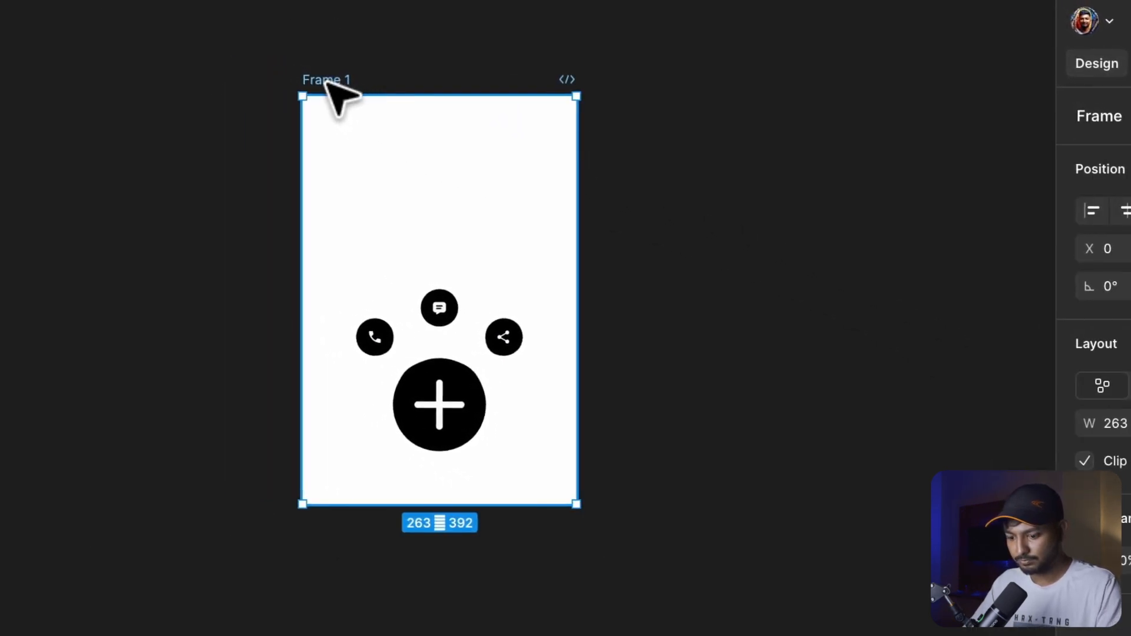
pyautogui.hotkey('ctrl', 'd')
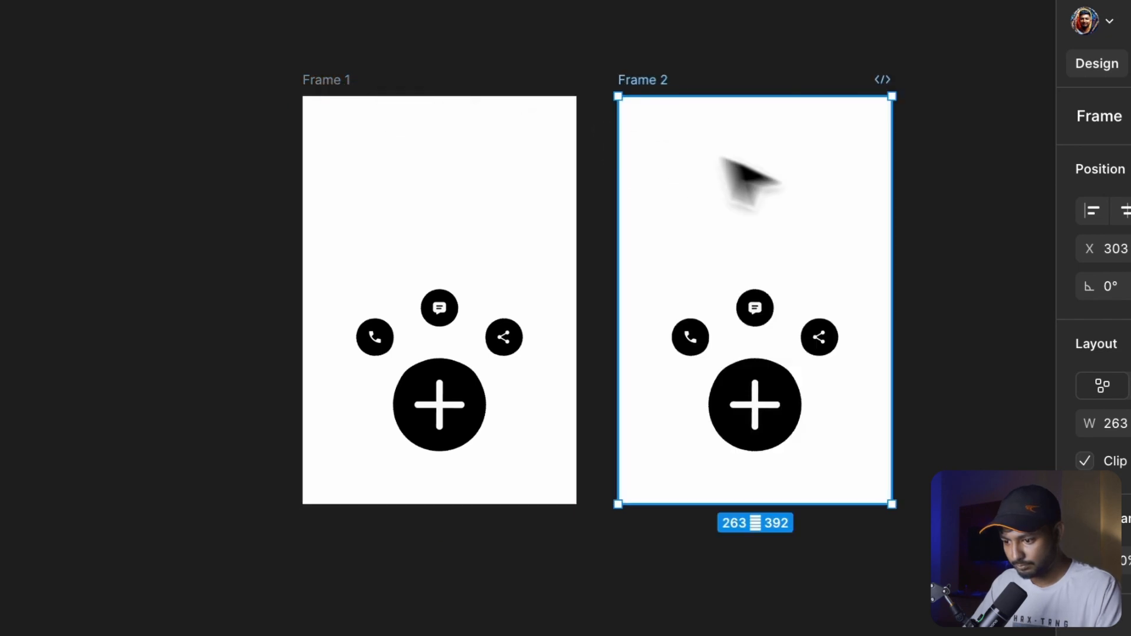
# In Frame 1, select the call icon together with its circle Ellipse 4 and move both onto the large circle.
pyautogui.click(376, 337)
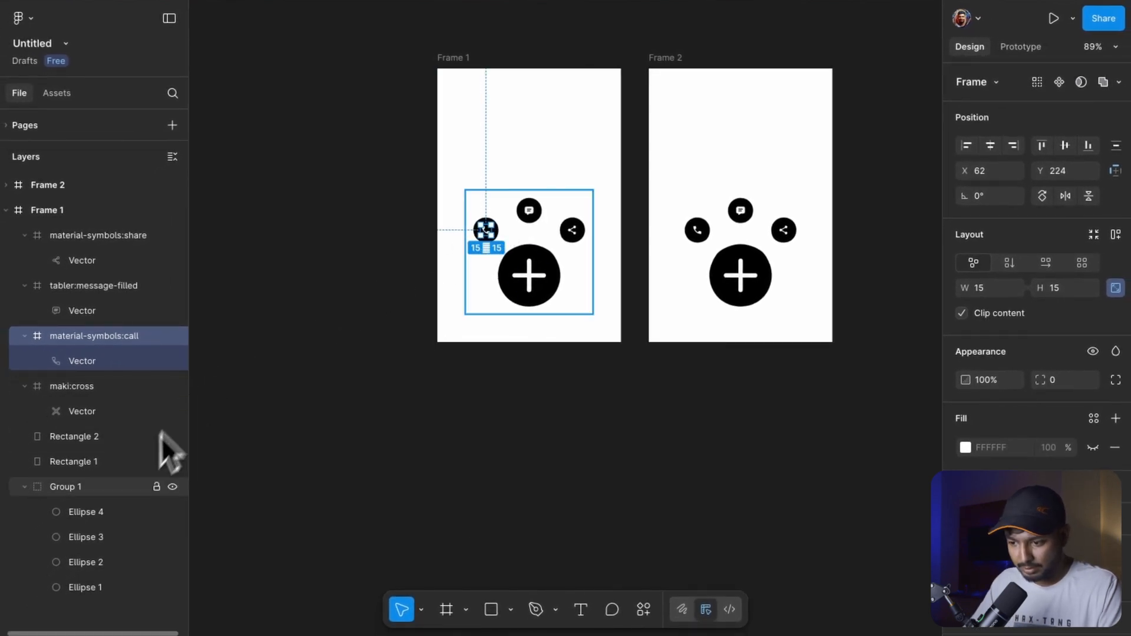
pyautogui.keyDown('shift'); pyautogui.click(108, 516); pyautogui.keyUp('shift')
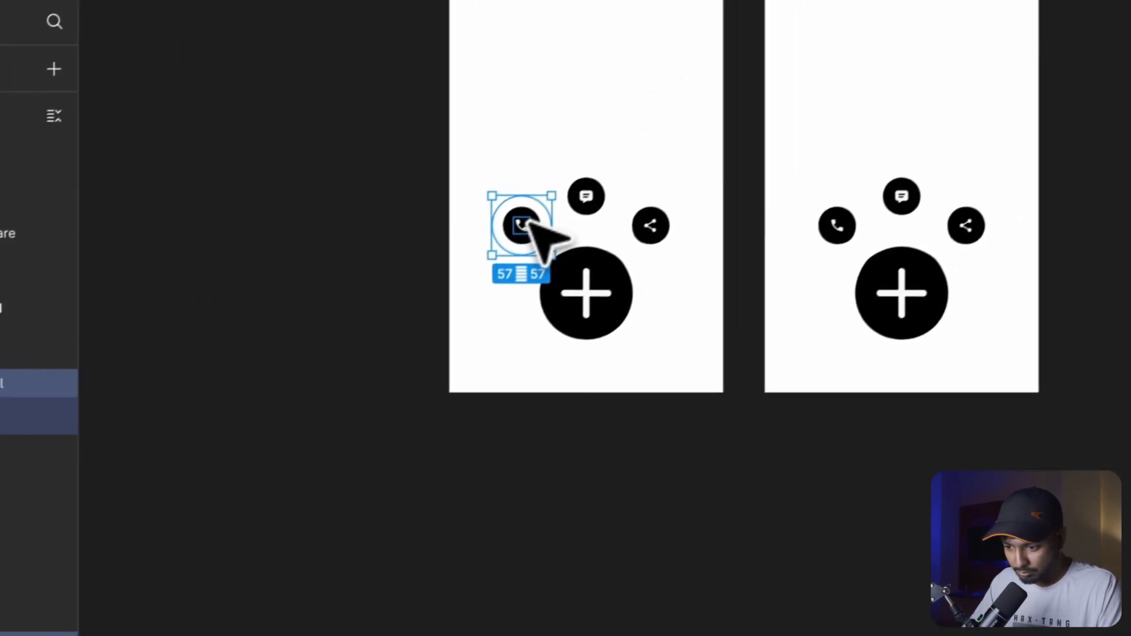
pyautogui.moveTo(705, 108); pyautogui.dragTo(721, 139)
pyautogui.moveTo(516, 265); pyautogui.dragTo(561, 299)
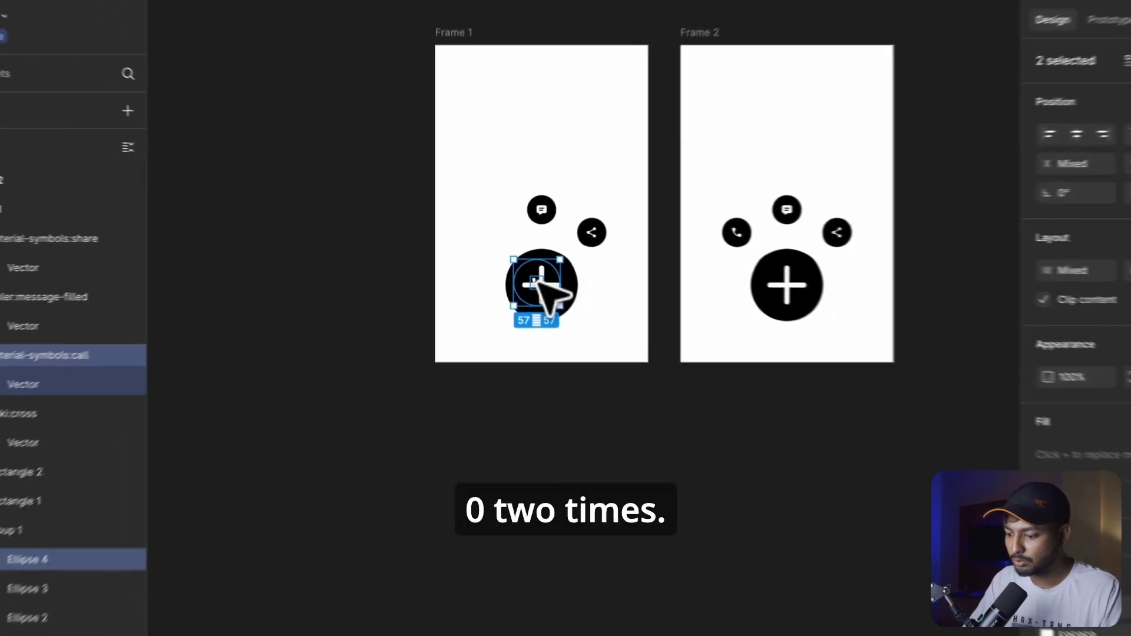
# Set the call icon and Ellipse 4 to 0% opacity, then move the message icon with Ellipse 2 onto the large circle at 0% opacity.
pyautogui.press('0')
pyautogui.press('0')
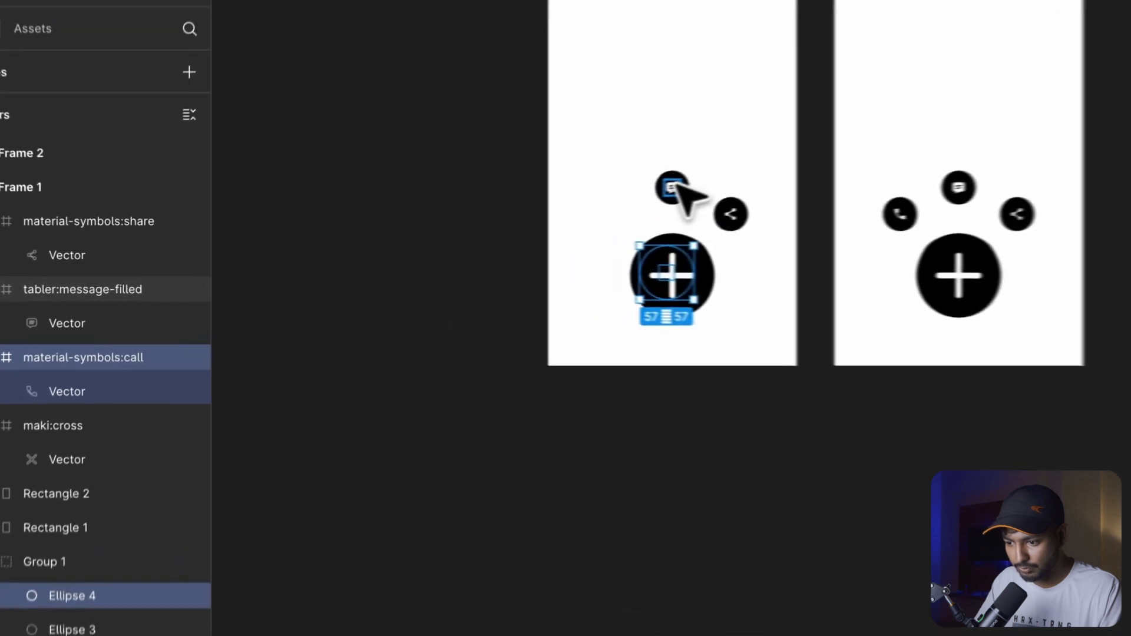
pyautogui.click(530, 210)
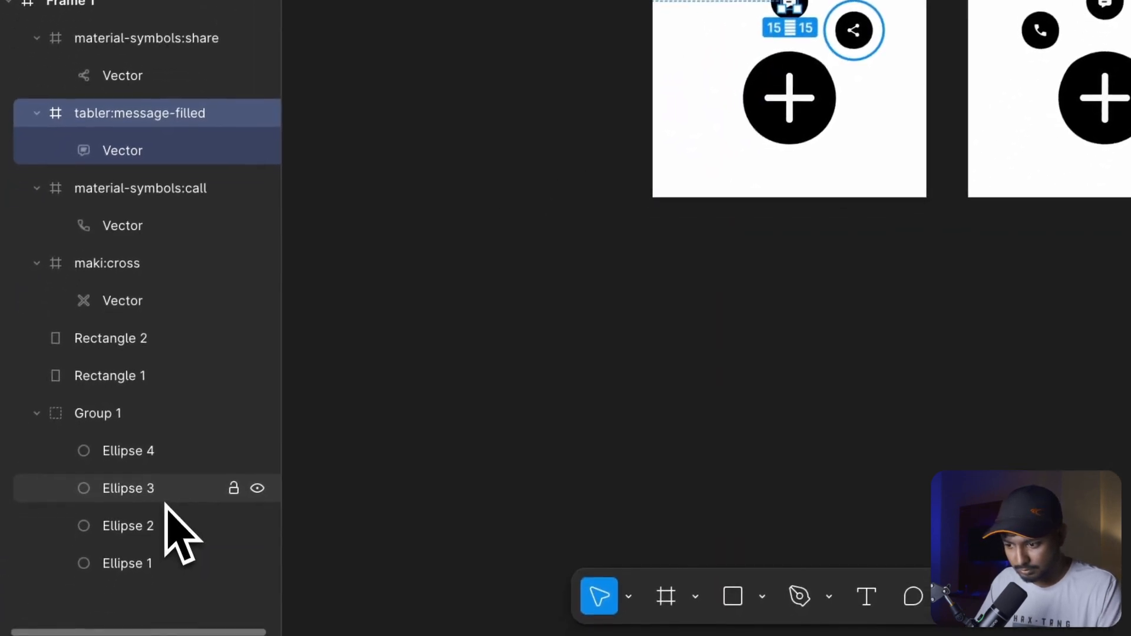
pyautogui.click(166, 533)
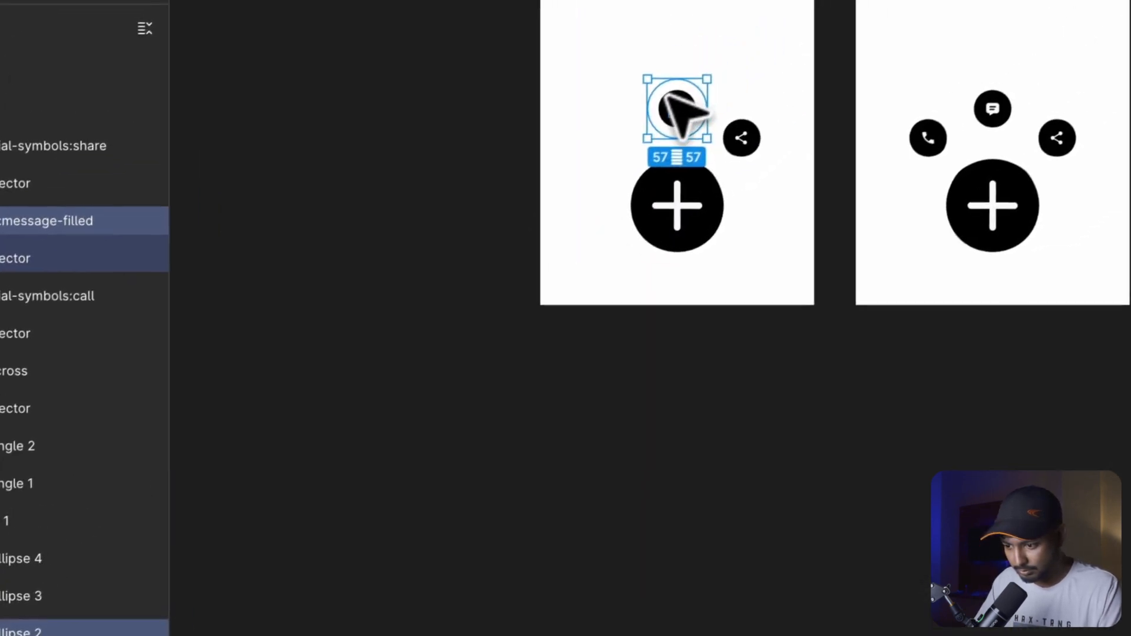
pyautogui.moveTo(664, 95); pyautogui.dragTo(676, 205)
pyautogui.press('0')
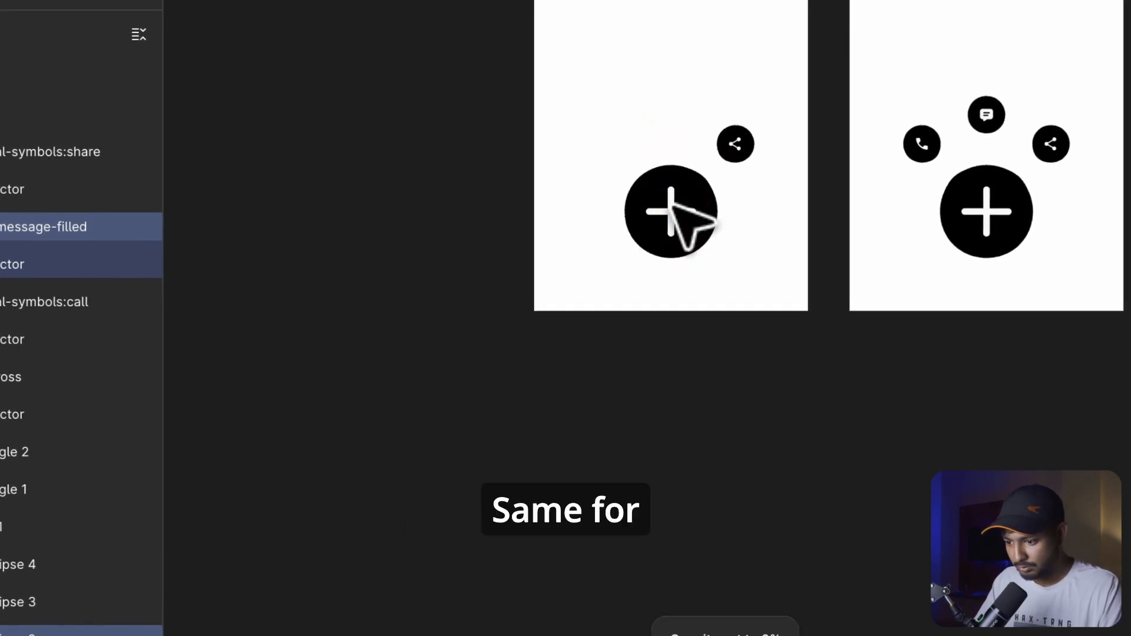
# In Frame 1, select the share icon together with Ellipse 3 and move both onto the large circle, hidden at 0% opacity.
pyautogui.click(744, 143)
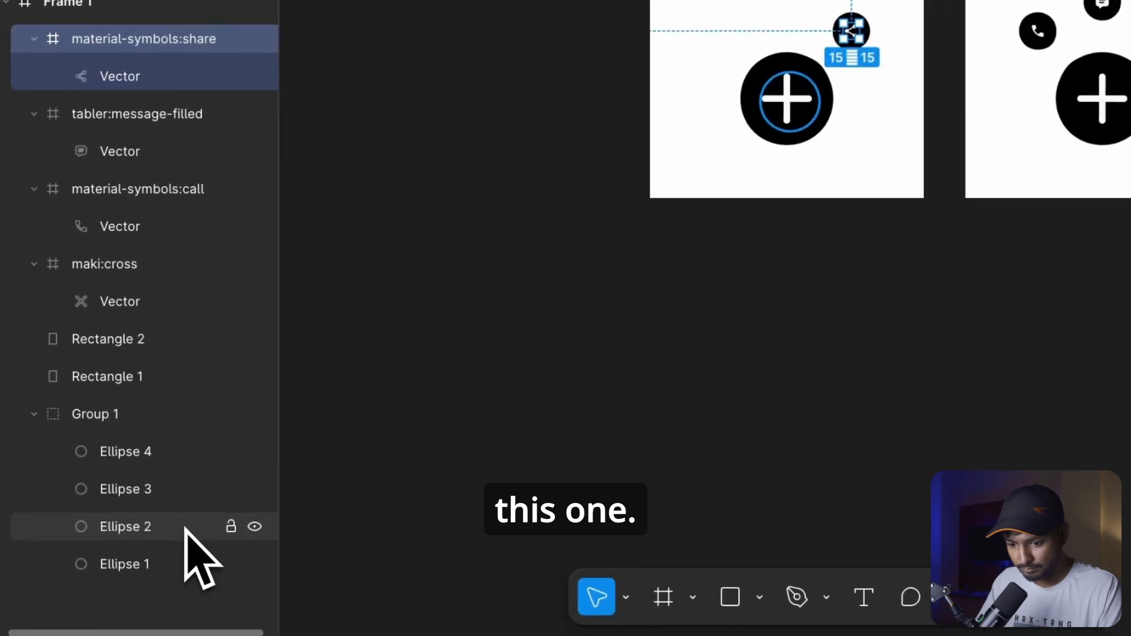
pyautogui.keyDown('shift'); pyautogui.click(185, 488); pyautogui.keyUp('shift')
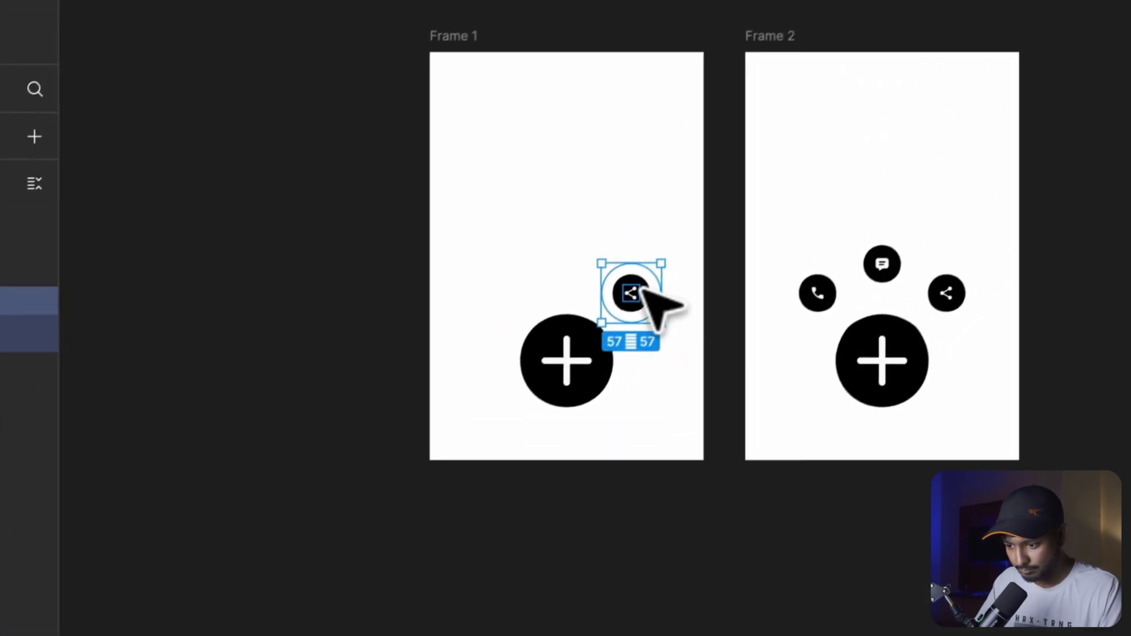
pyautogui.moveTo(707, 203); pyautogui.dragTo(640, 268)
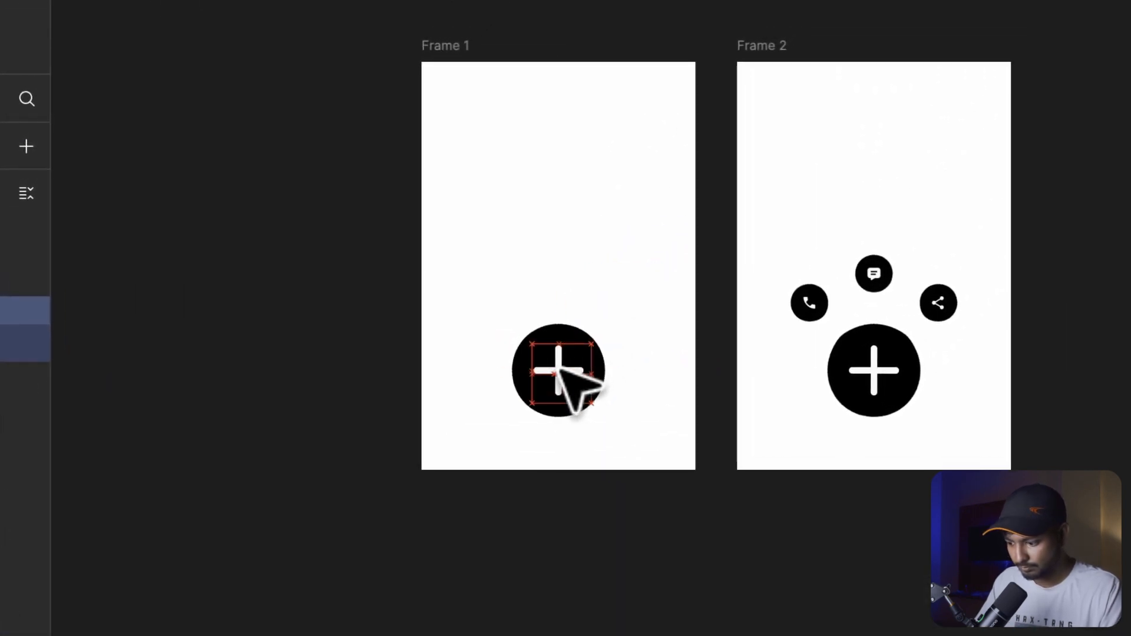
pyautogui.moveTo(559, 368); pyautogui.dragTo(560, 369)
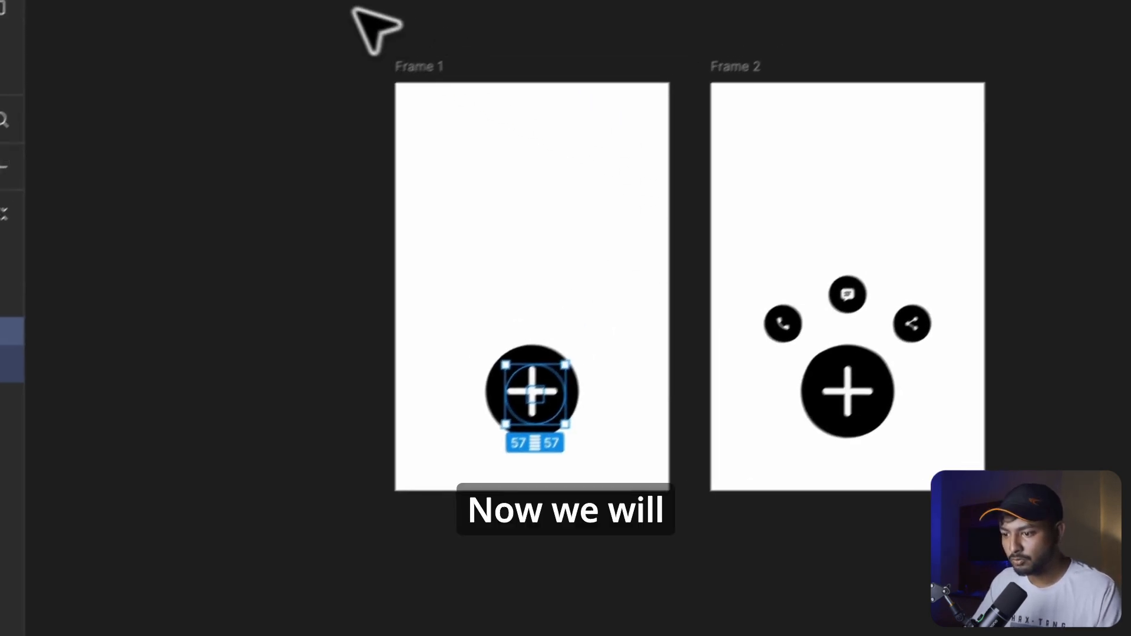
# Select Frame 1 and Frame 2 and combine them into a component set.
pyautogui.moveTo(353, 11); pyautogui.dragTo(1031, 633)
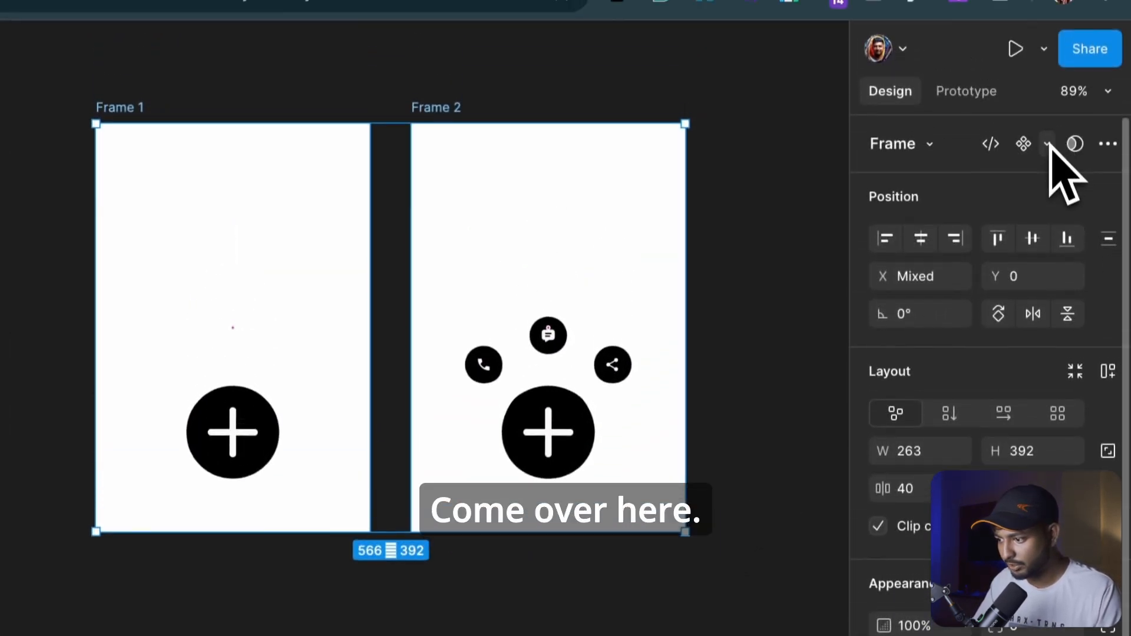
pyautogui.click(1049, 6)
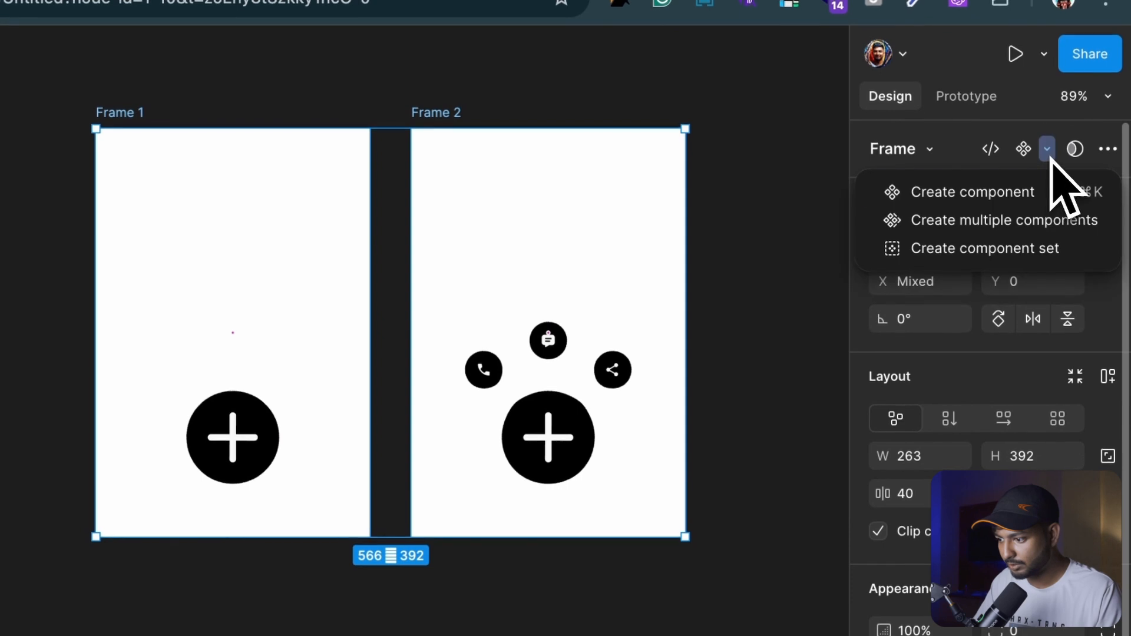
pyautogui.click(961, 258)
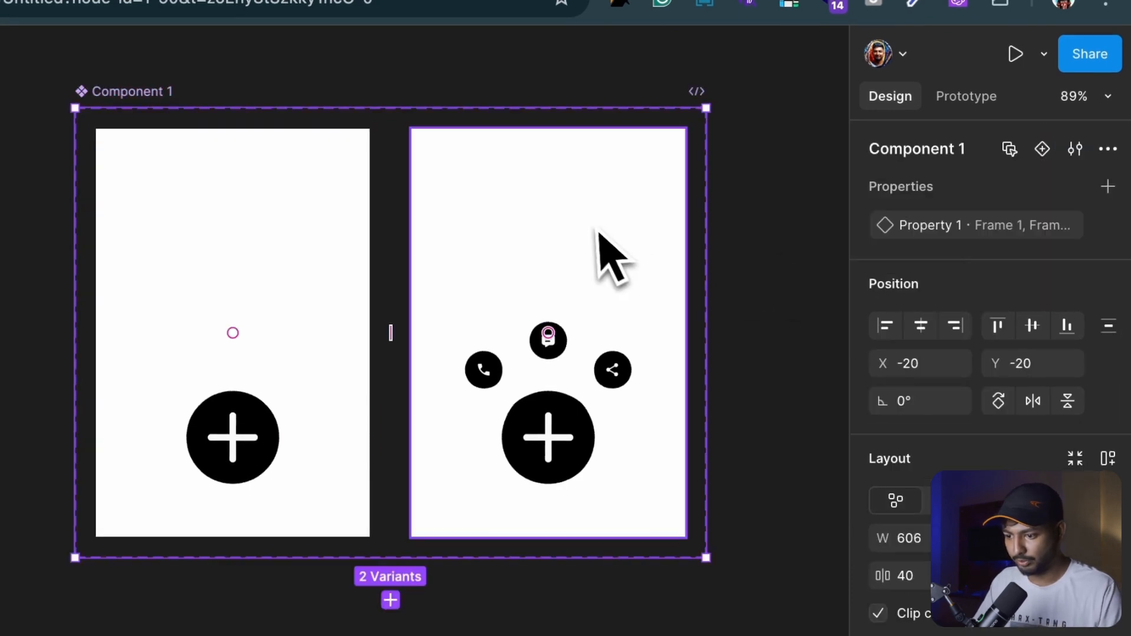
# Add a prototype connection from the plus icon in the Frame 1 variant to the Frame 2 variant.
pyautogui.hscroll(2, 599, 230)
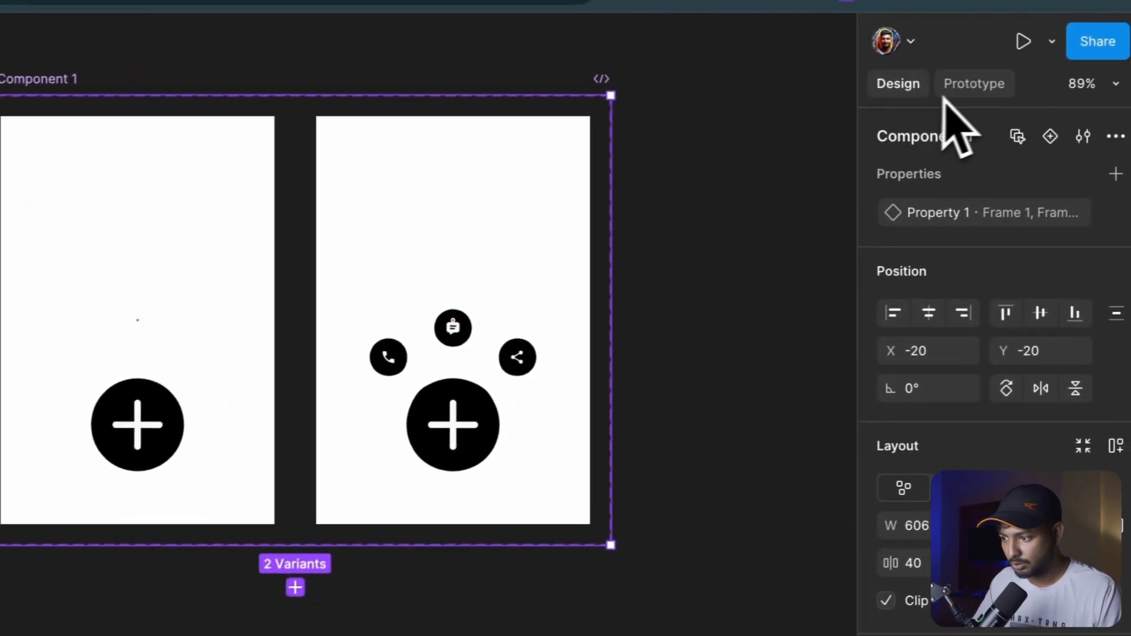
pyautogui.click(1043, 70)
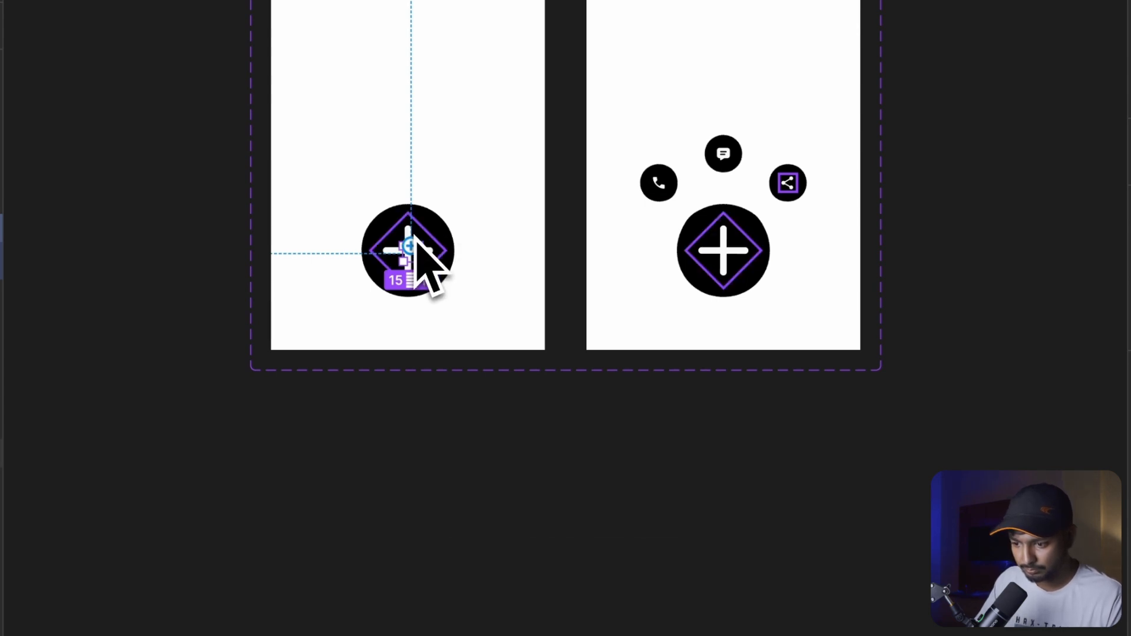
pyautogui.click(380, 252)
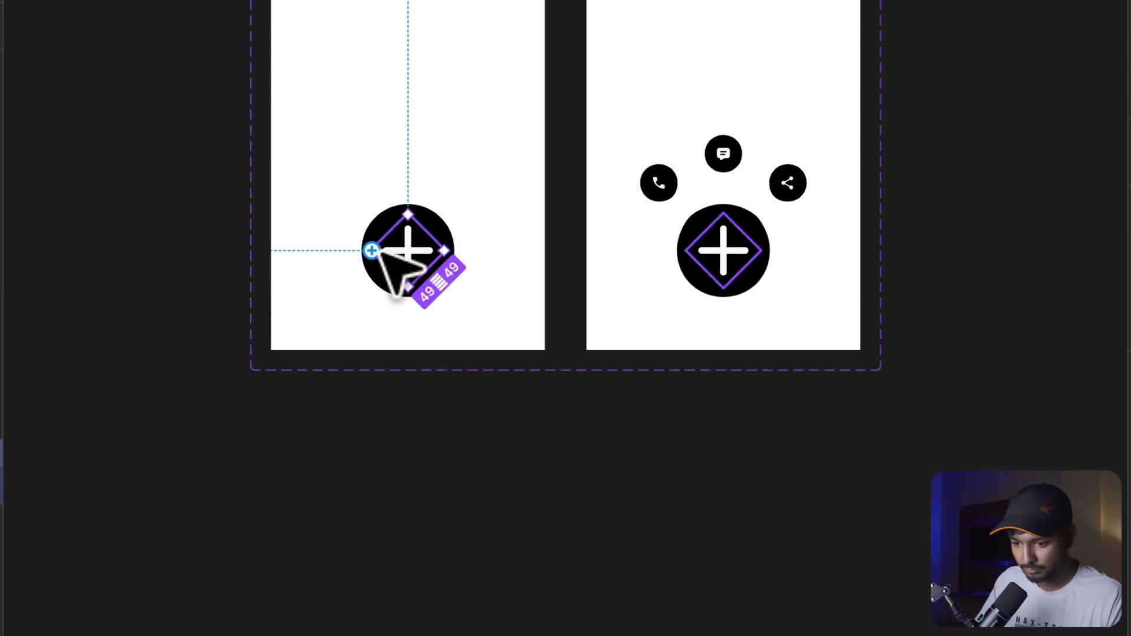
pyautogui.moveTo(372, 248); pyautogui.dragTo(648, 103)
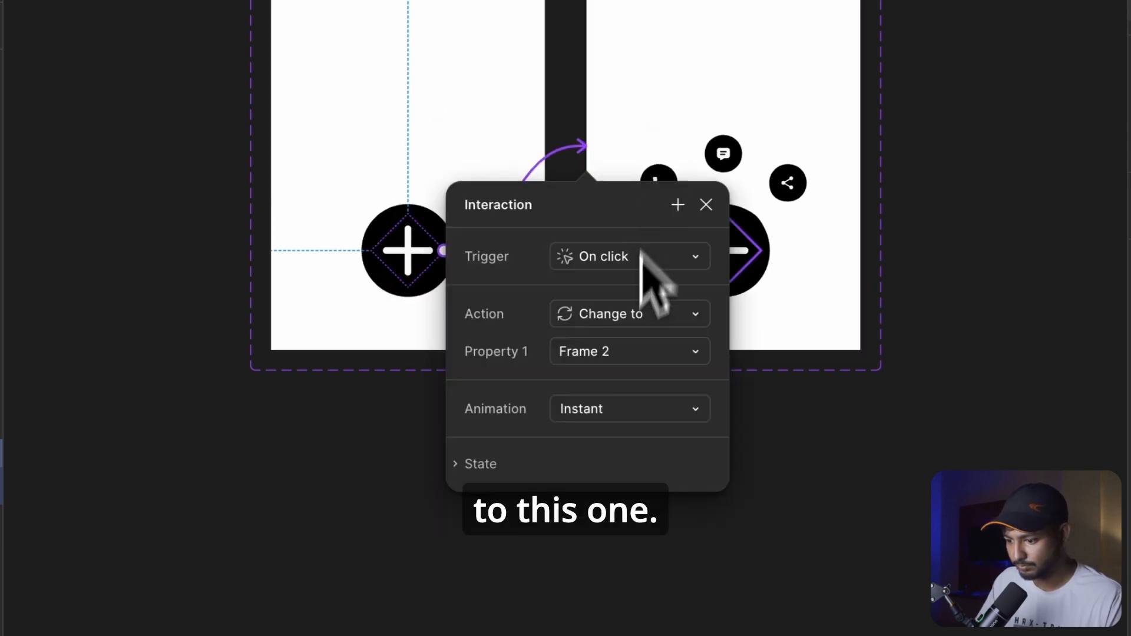
# Set the connection to Frame 2 to Smart animate with an Ease in curve and an 800 ms duration.
pyautogui.click(624, 408)
pyautogui.click(615, 466)
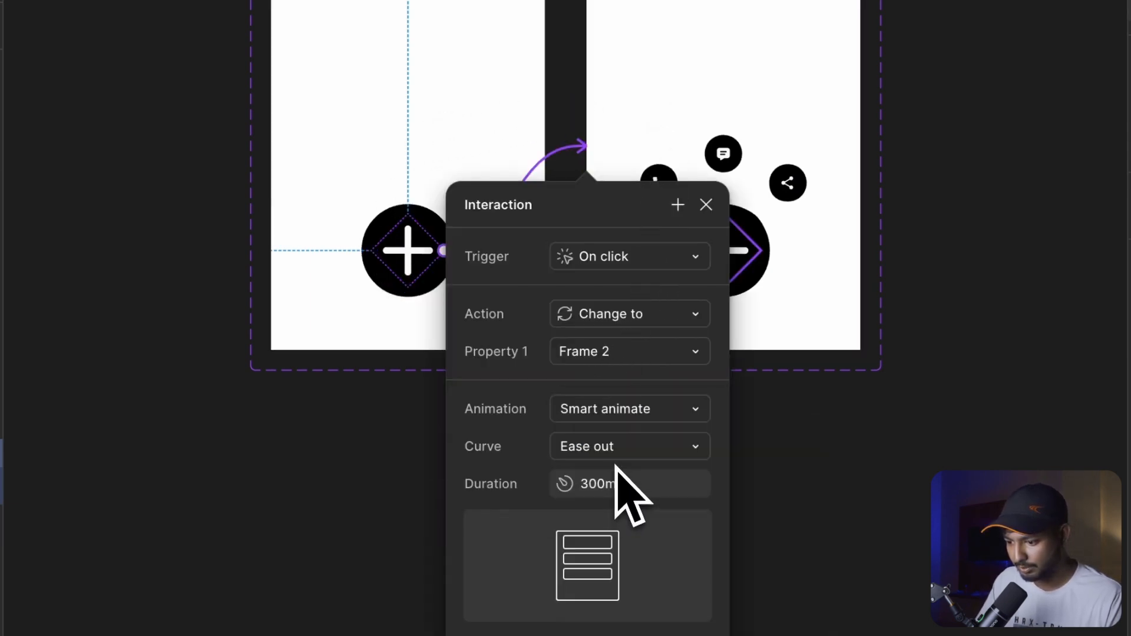
pyautogui.click(620, 453)
pyautogui.click(622, 429)
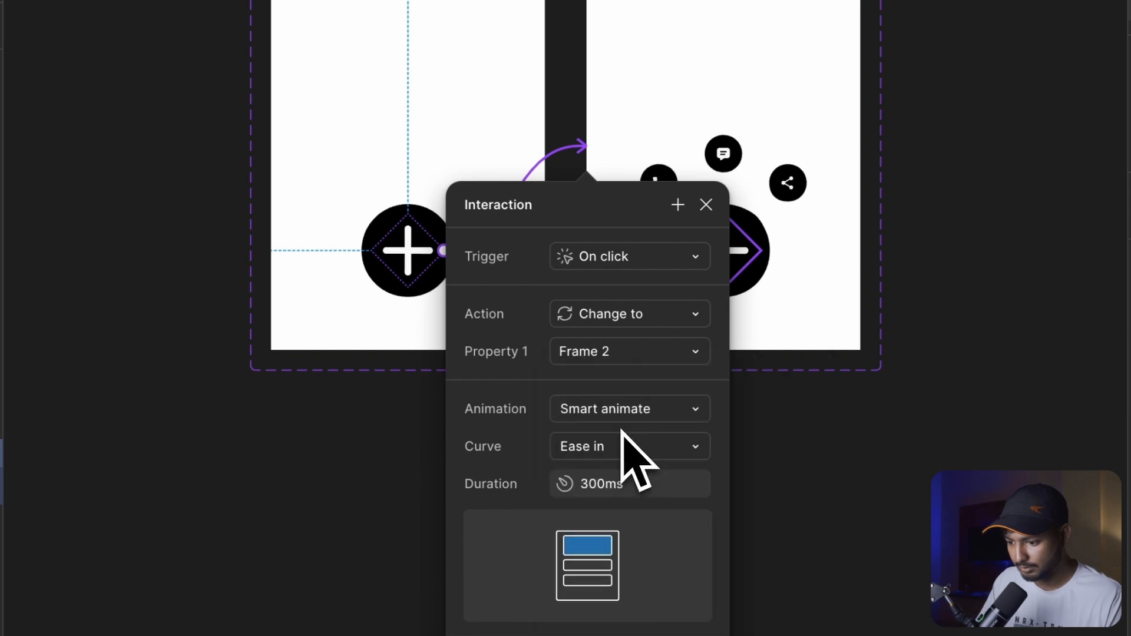
pyautogui.click(607, 485)
pyautogui.write('8')
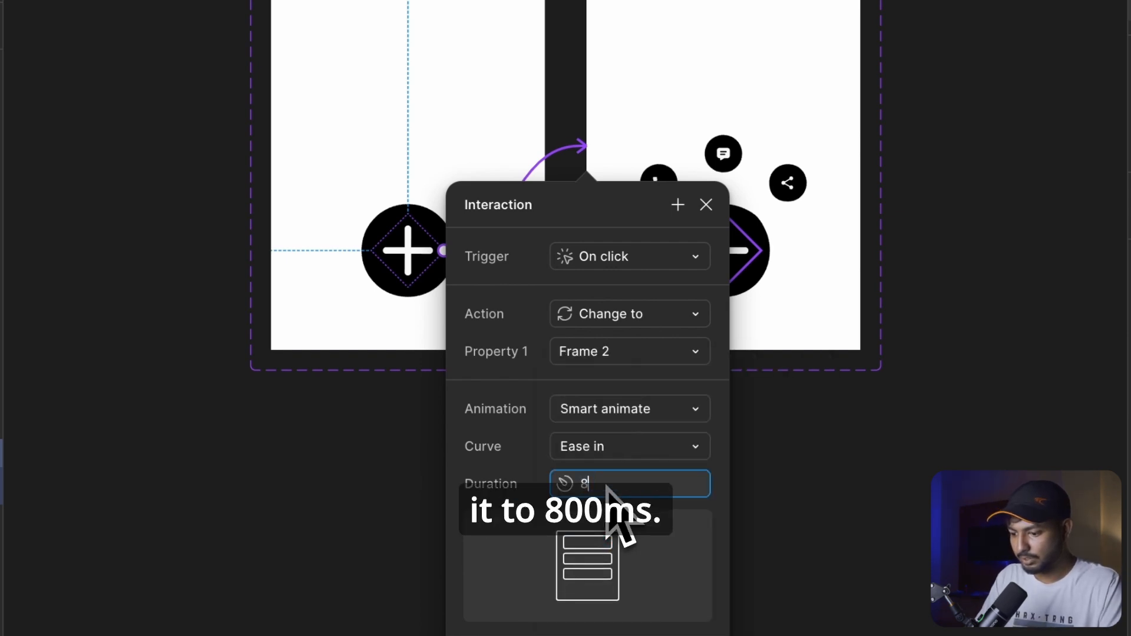
pyautogui.press('Return')
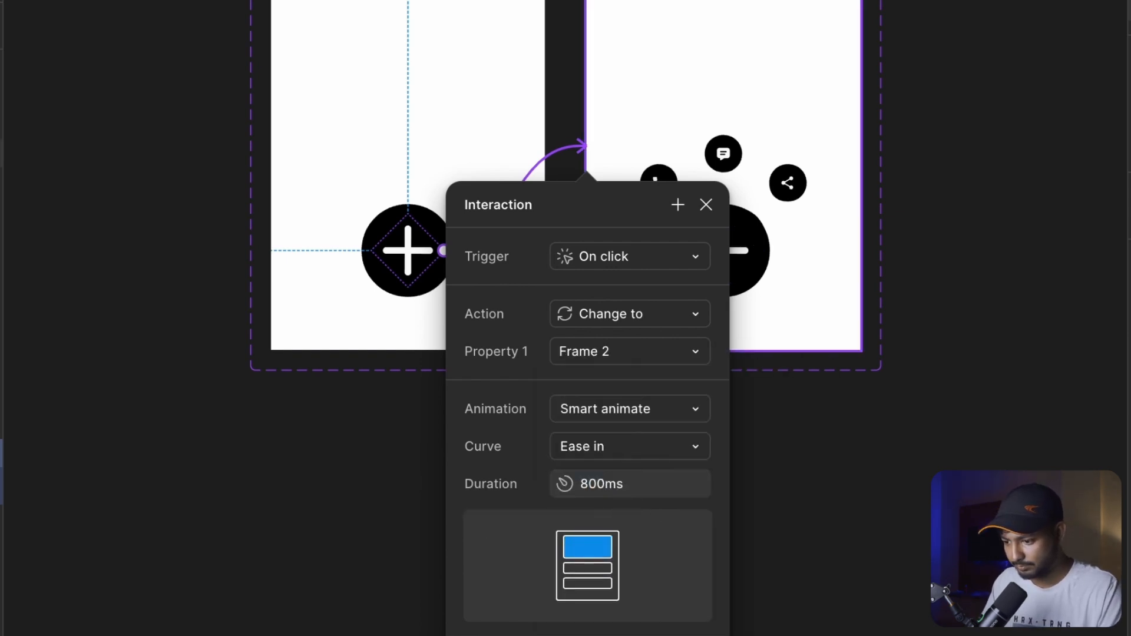
pyautogui.click(848, 495)
# Connect the plus icon in the Frame 2 variant back to Frame 1 and set the animation curve to Ease out.
pyautogui.click(724, 252)
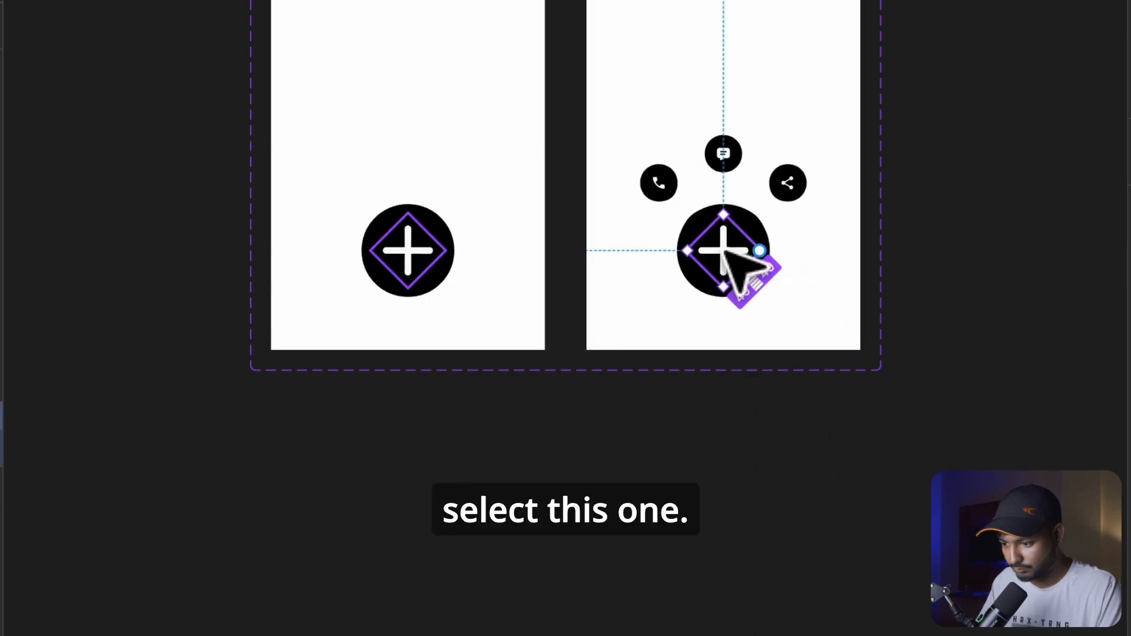
pyautogui.moveTo(760, 250); pyautogui.dragTo(513, 177)
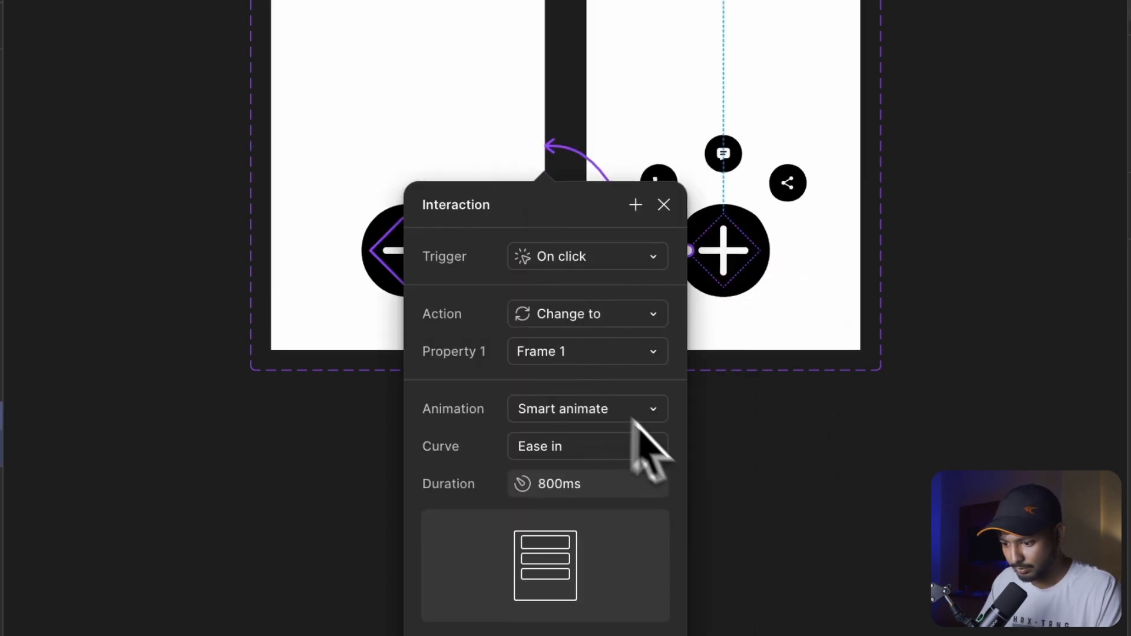
pyautogui.click(577, 452)
pyautogui.click(576, 472)
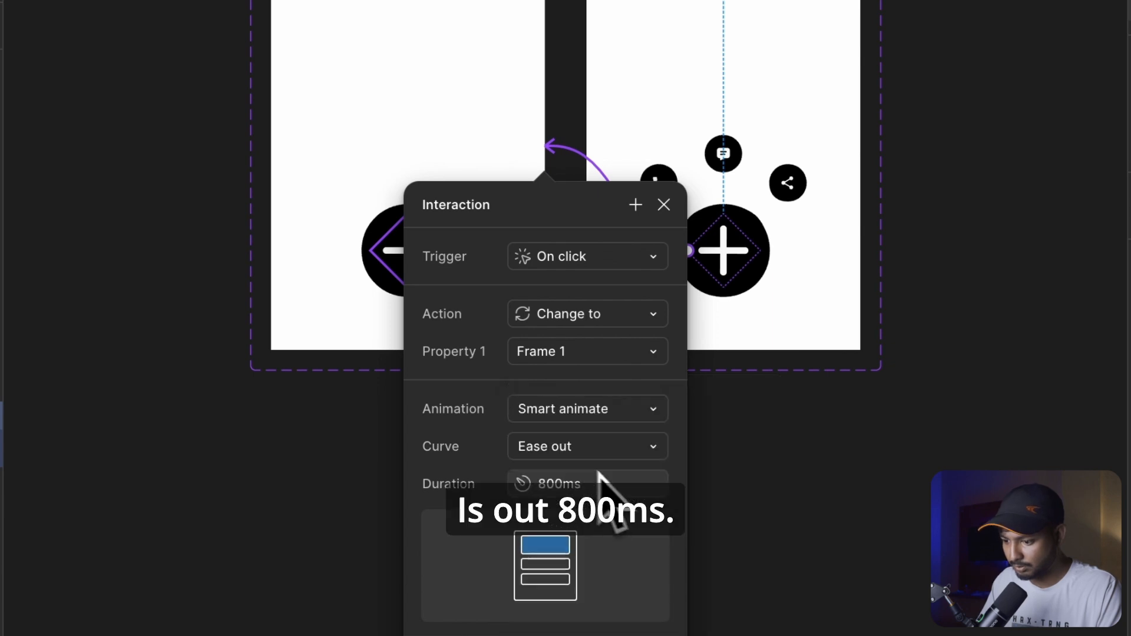
pyautogui.click(721, 504)
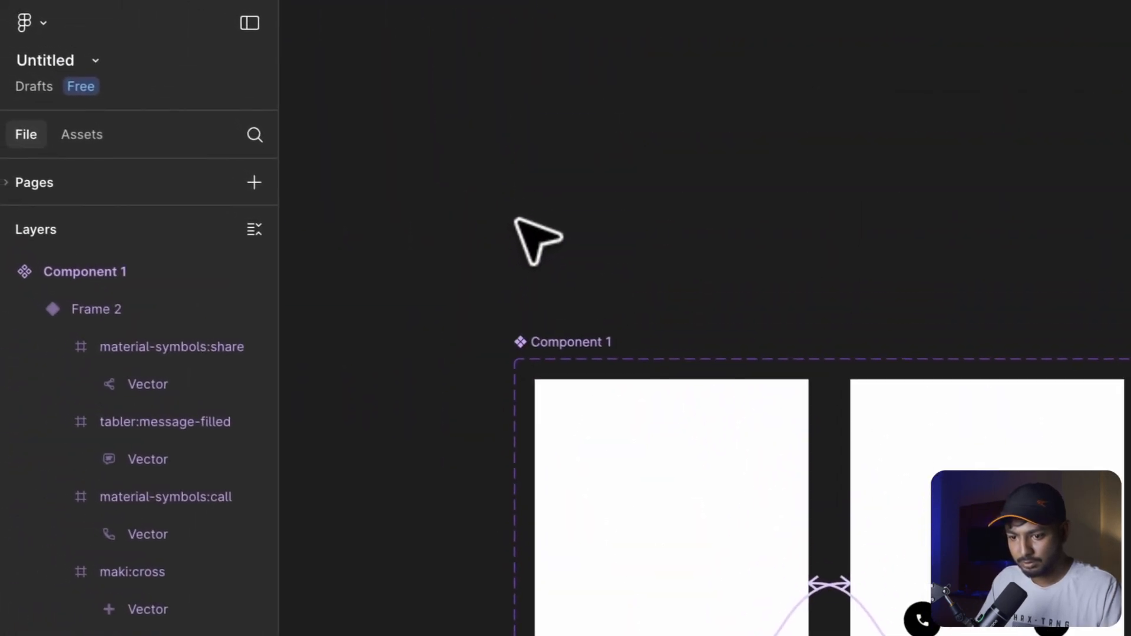
# Place an instance of Component 1 from this file's assets above the component set and make it a flow starting point.
pyautogui.click(84, 135)
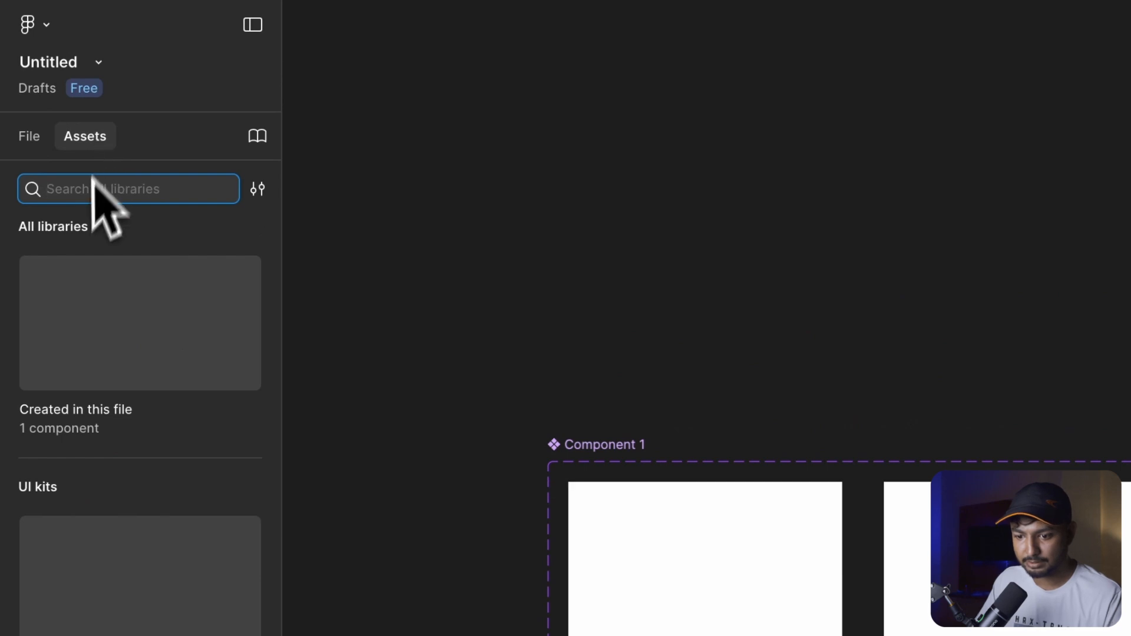
pyautogui.click(69, 276)
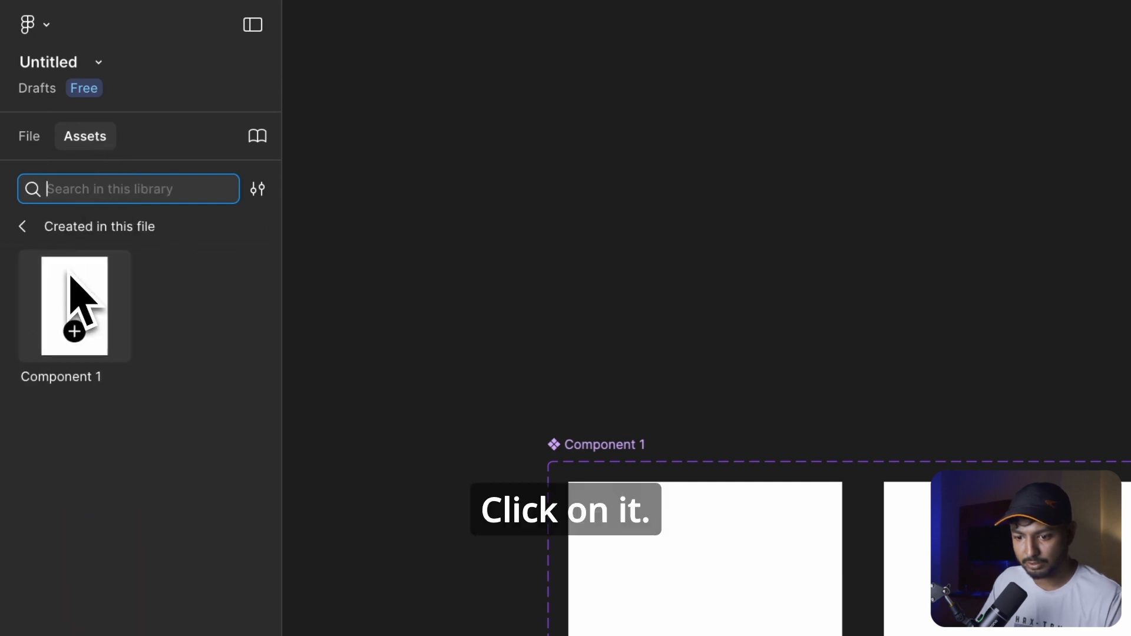
pyautogui.moveTo(71, 313); pyautogui.dragTo(791, 208)
pyautogui.moveTo(695, 221); pyautogui.dragTo(487, 266)
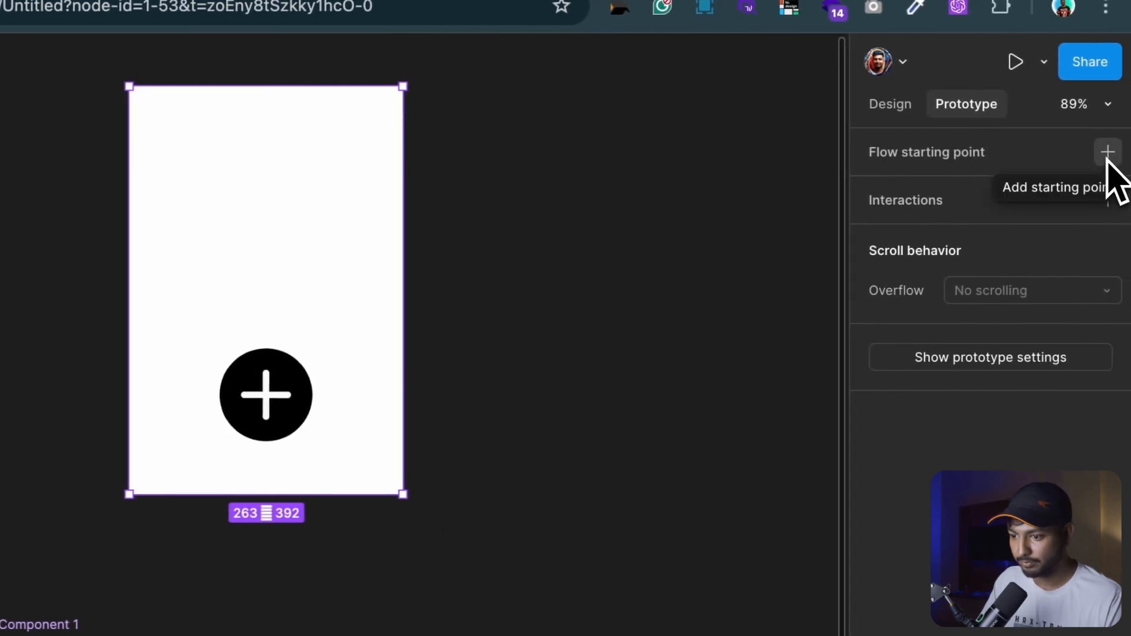
pyautogui.click(1107, 154)
# Play the prototype and toggle the plus button repeatedly to check the menu's opening and closing animation.
pyautogui.click(1016, 65)
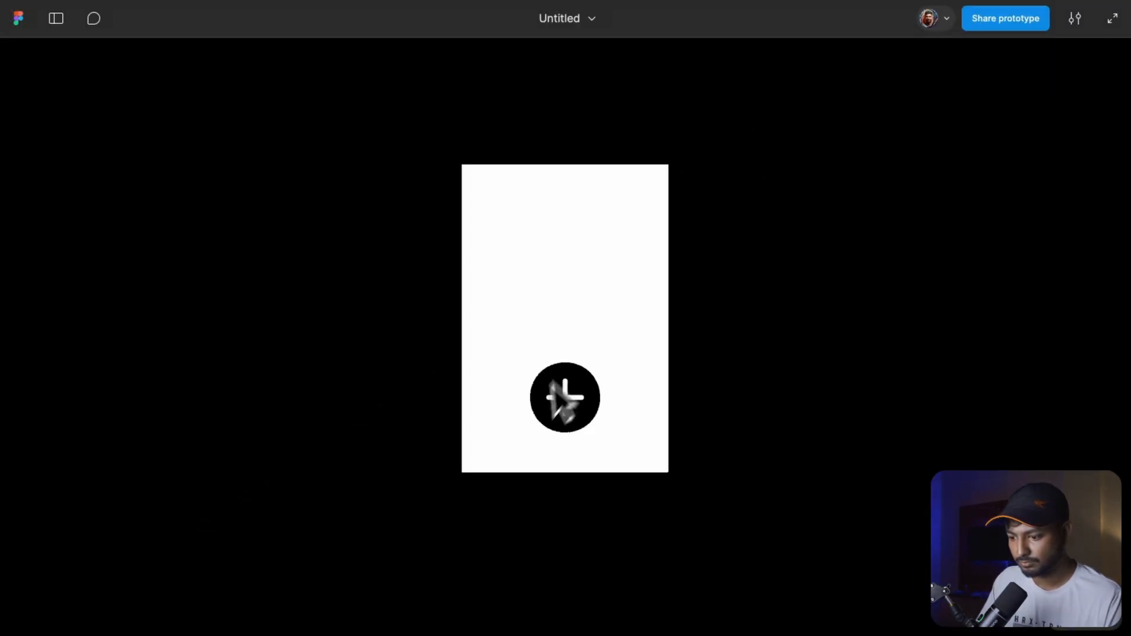
pyautogui.click(572, 399)
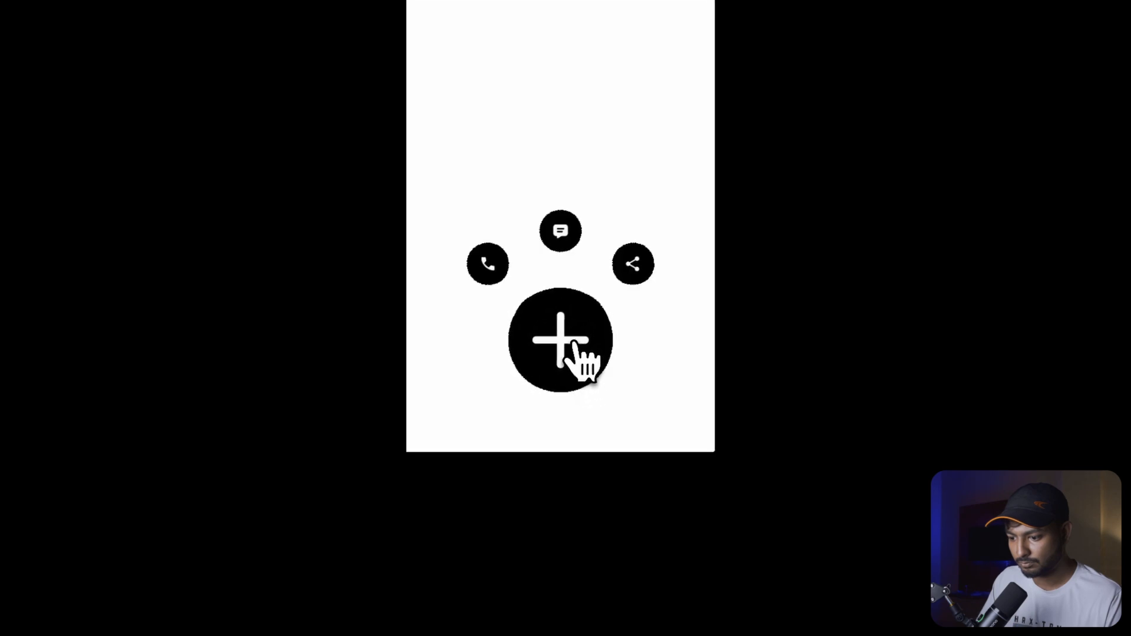
pyautogui.click(574, 344)
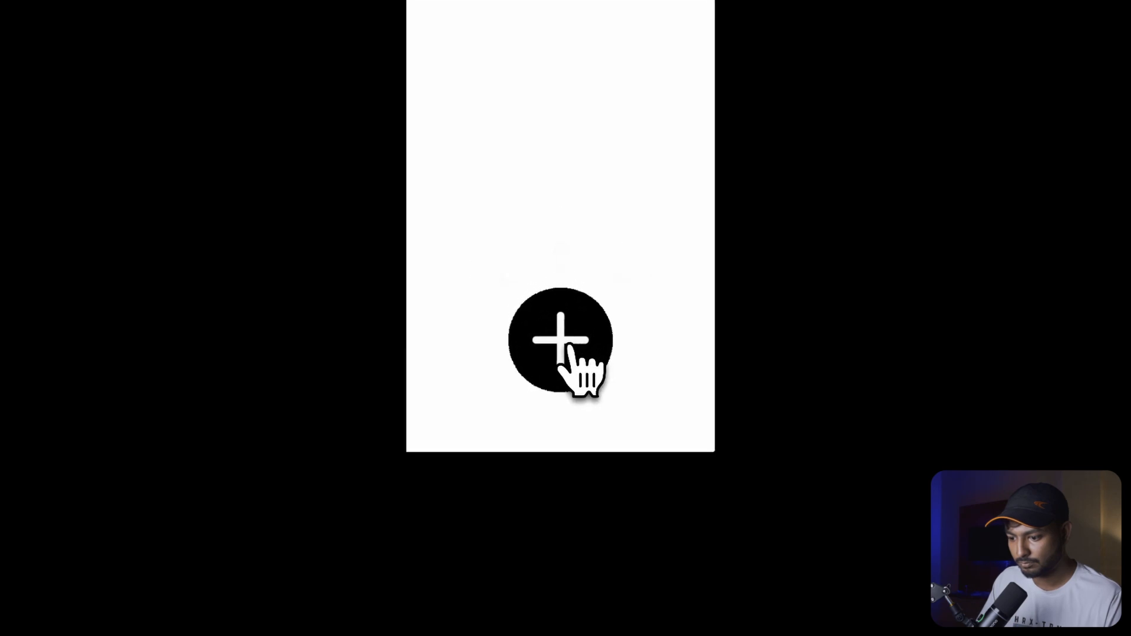
pyautogui.click(569, 348)
pyautogui.click(569, 348)
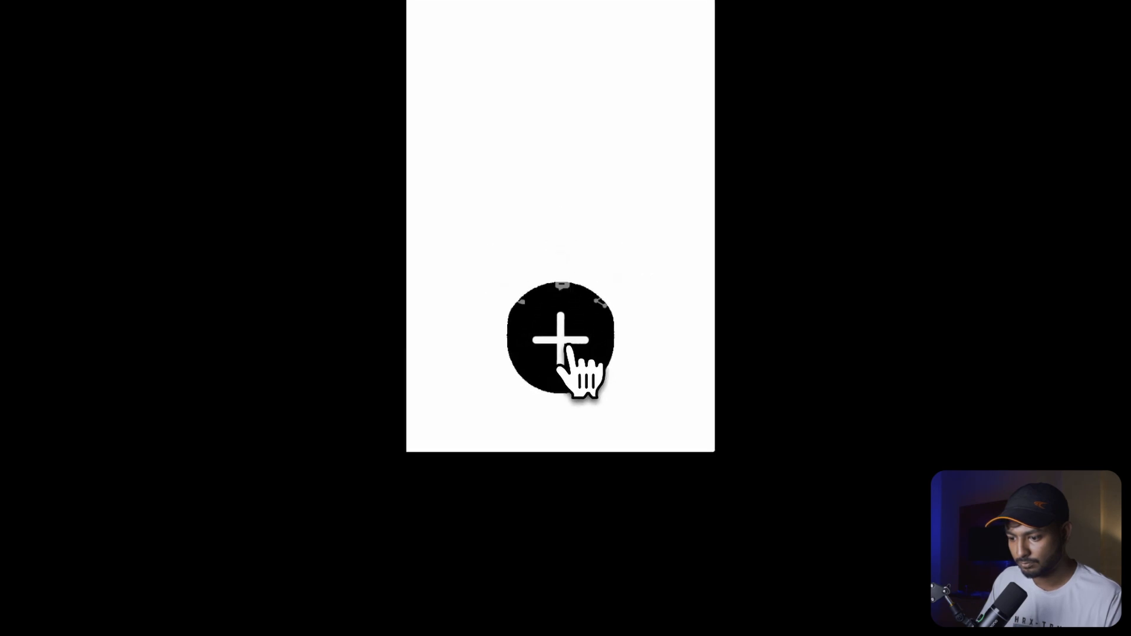
pyautogui.click(560, 351)
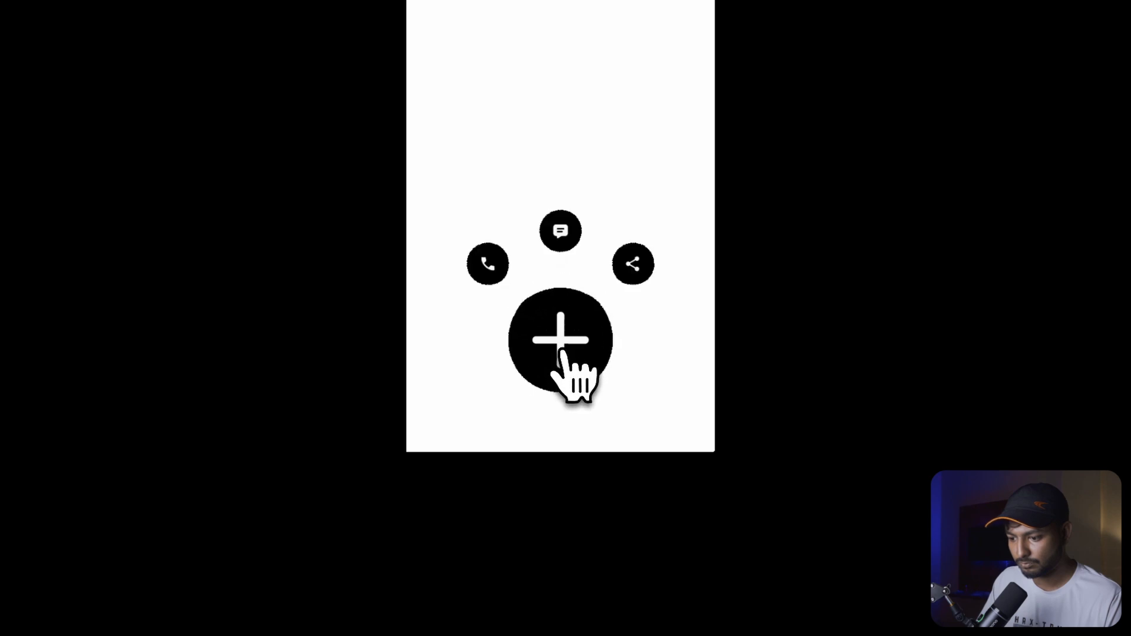
pyautogui.click(561, 351)
pyautogui.click(561, 352)
pyautogui.click(563, 352)
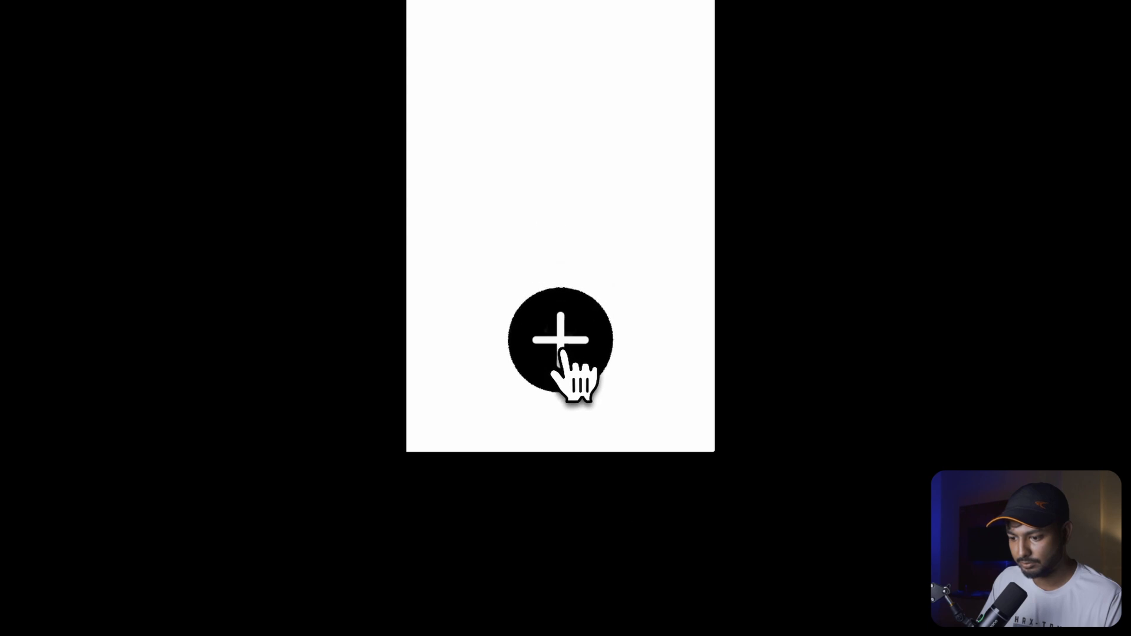